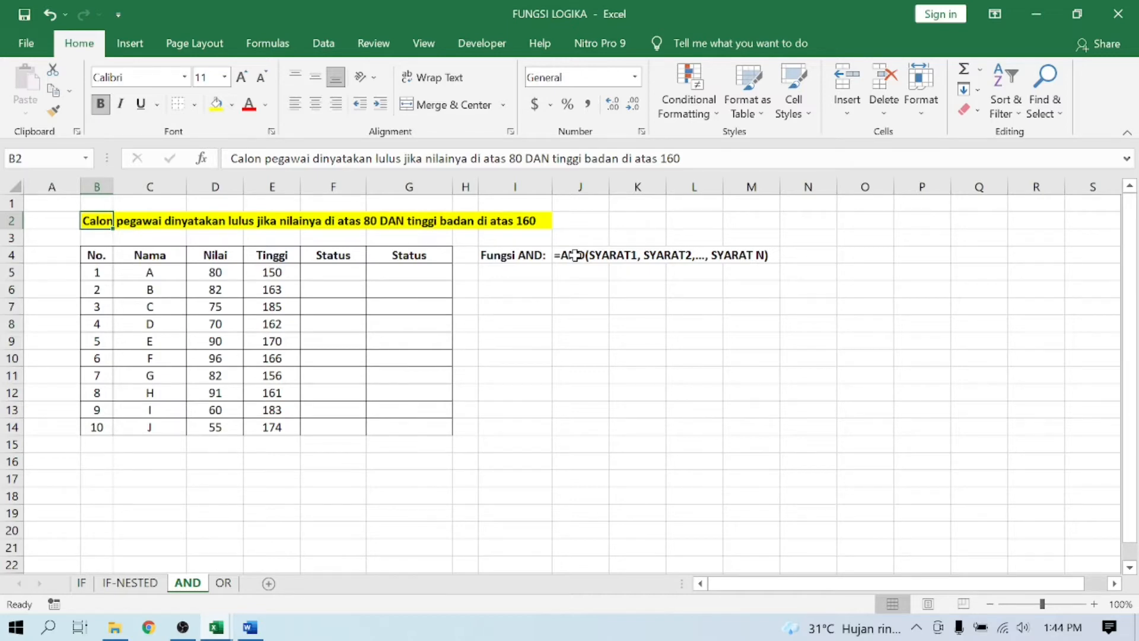
- Start an AND formula in cell F5 of the first Status column with the condition D5>80
{"action": "left_click", "coordinate": [319, 270]}
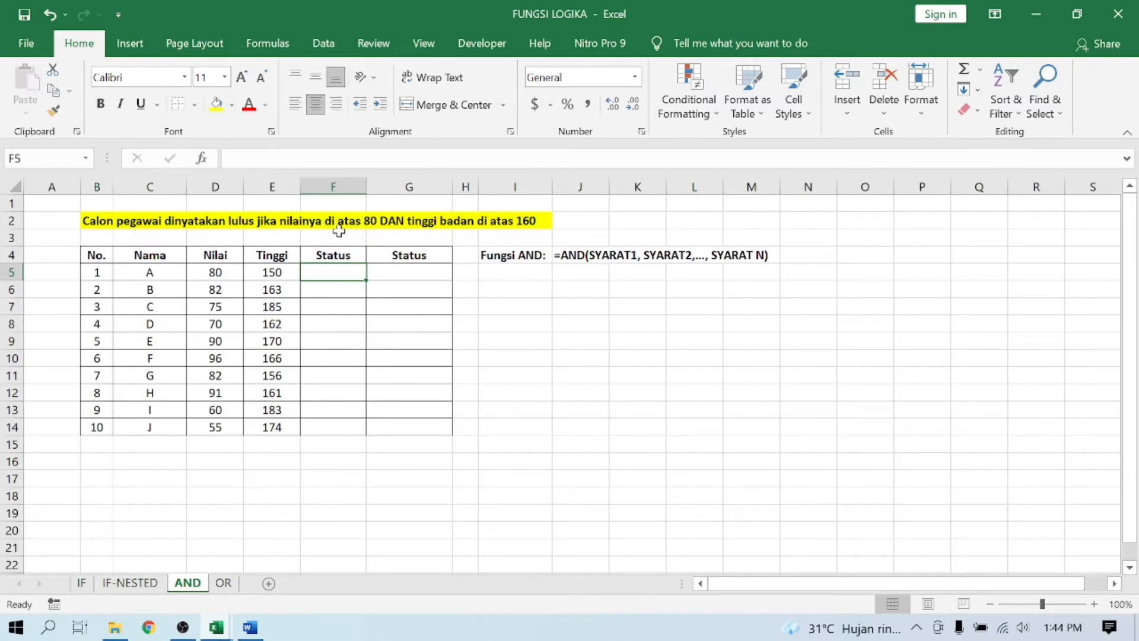
{"action": "left_click", "coordinate": [215, 256]}
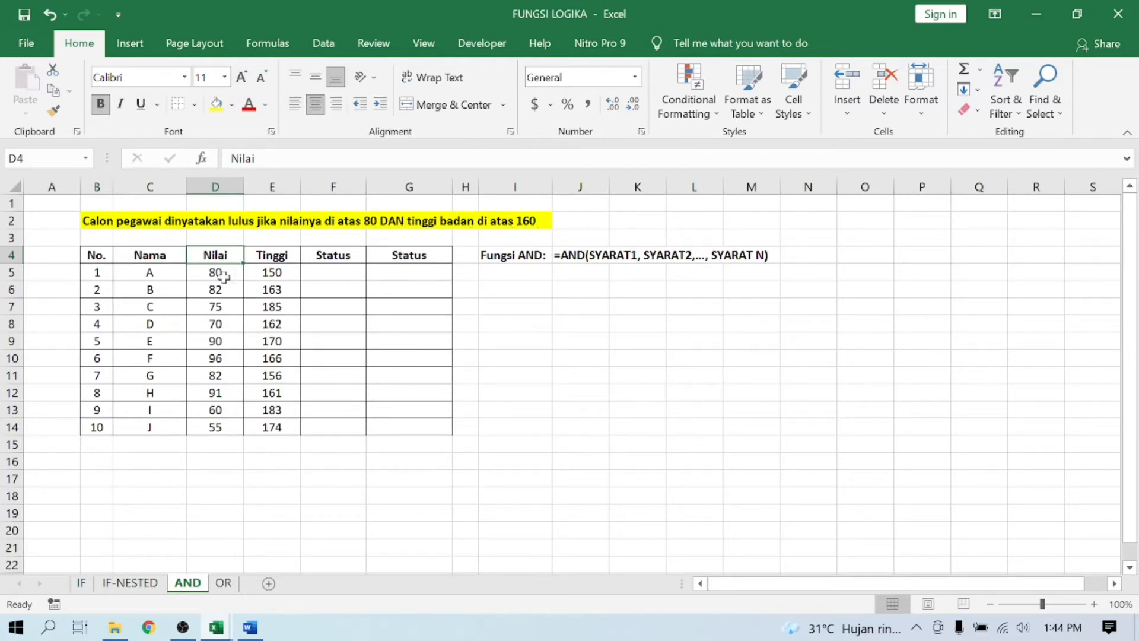
{"action": "left_click", "coordinate": [270, 252]}
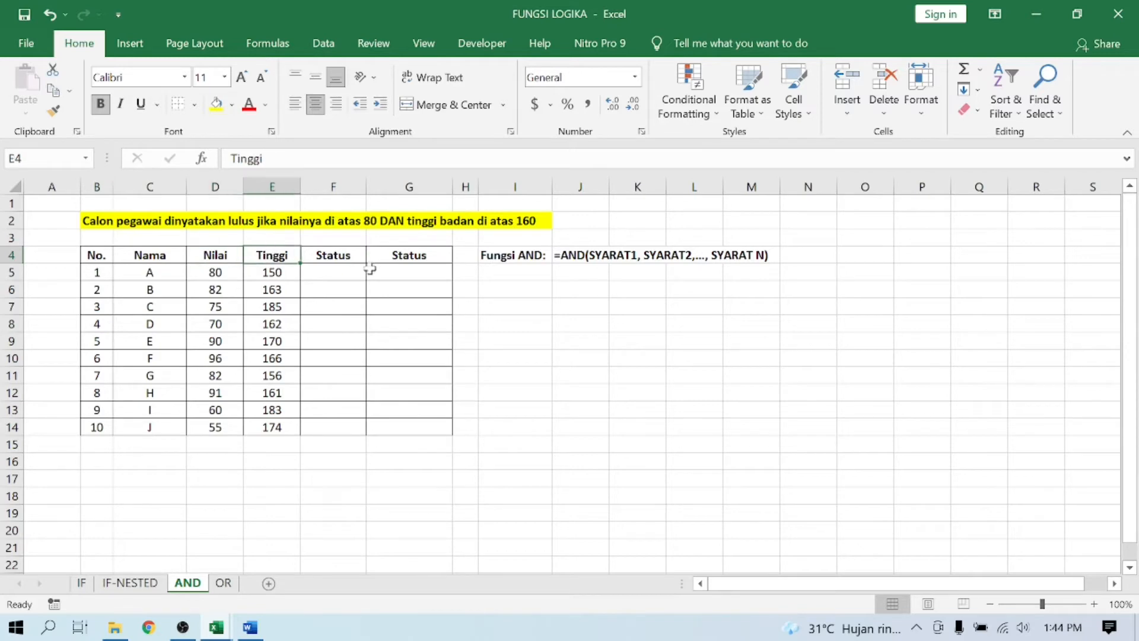
{"action": "left_click", "coordinate": [354, 273]}
{"action": "type", "text": "="}
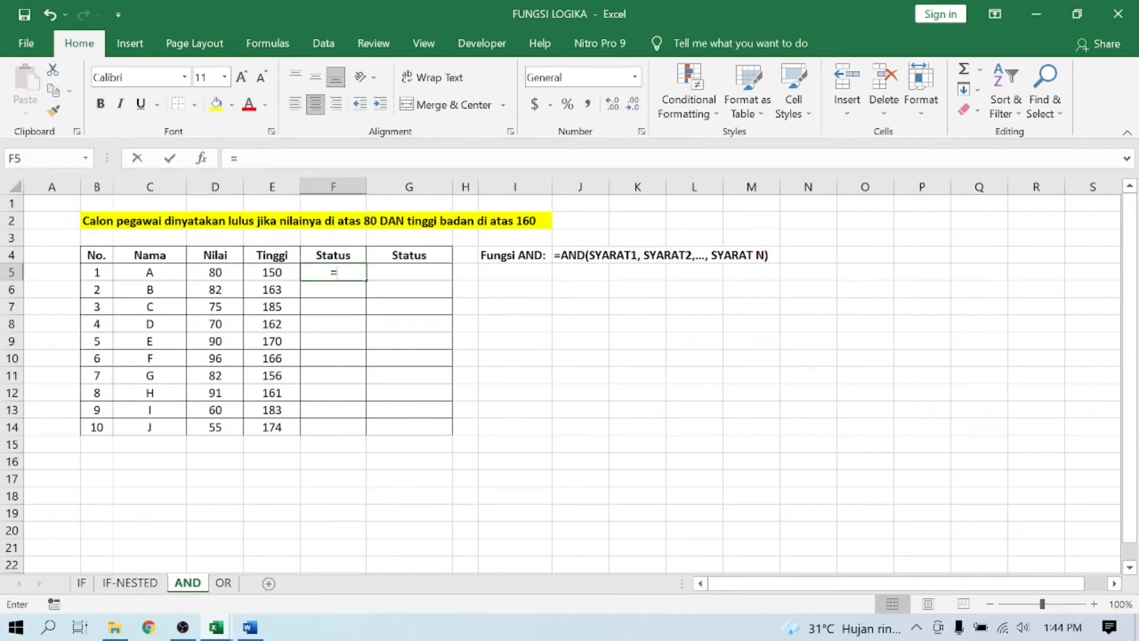
{"action": "type", "text": "AND("}
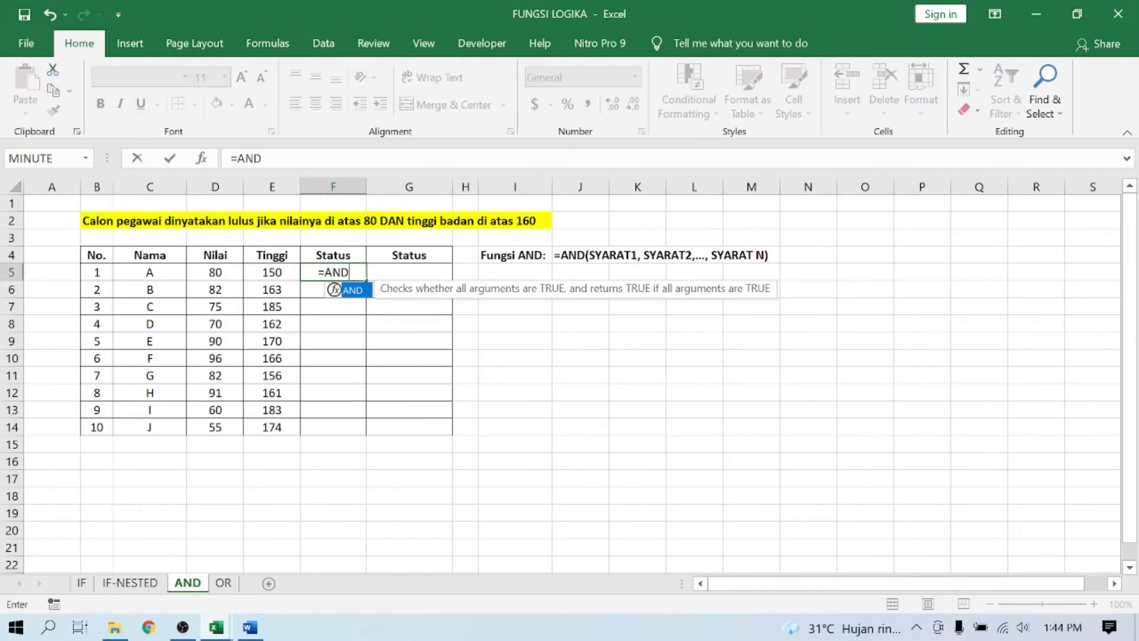
{"action": "left_click", "coordinate": [228, 270]}
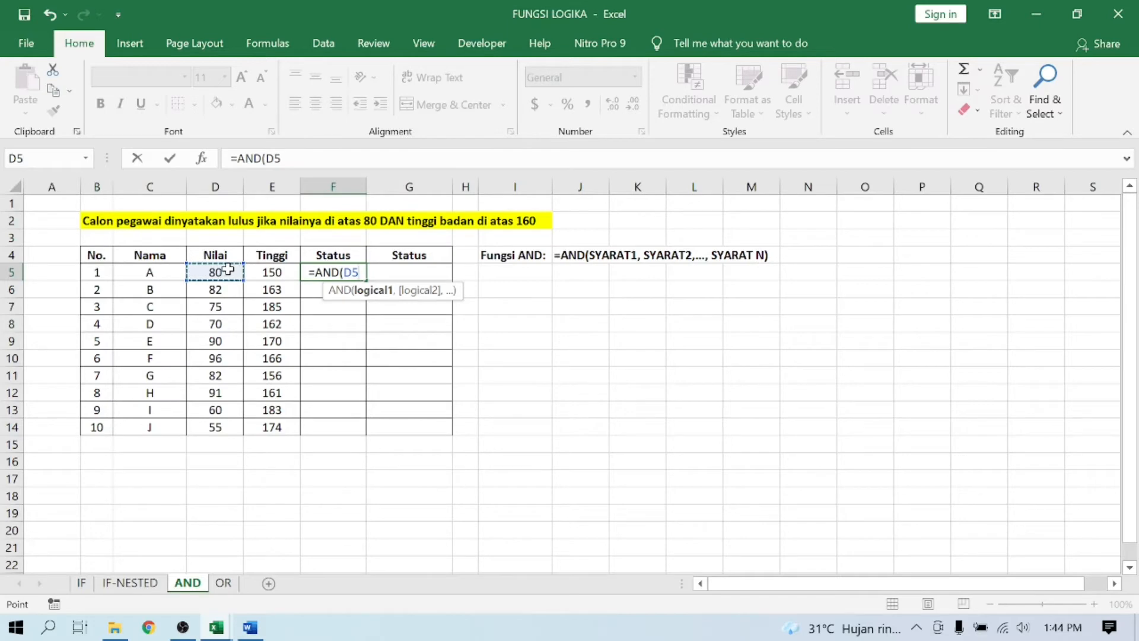
{"action": "type", "text": ">"}
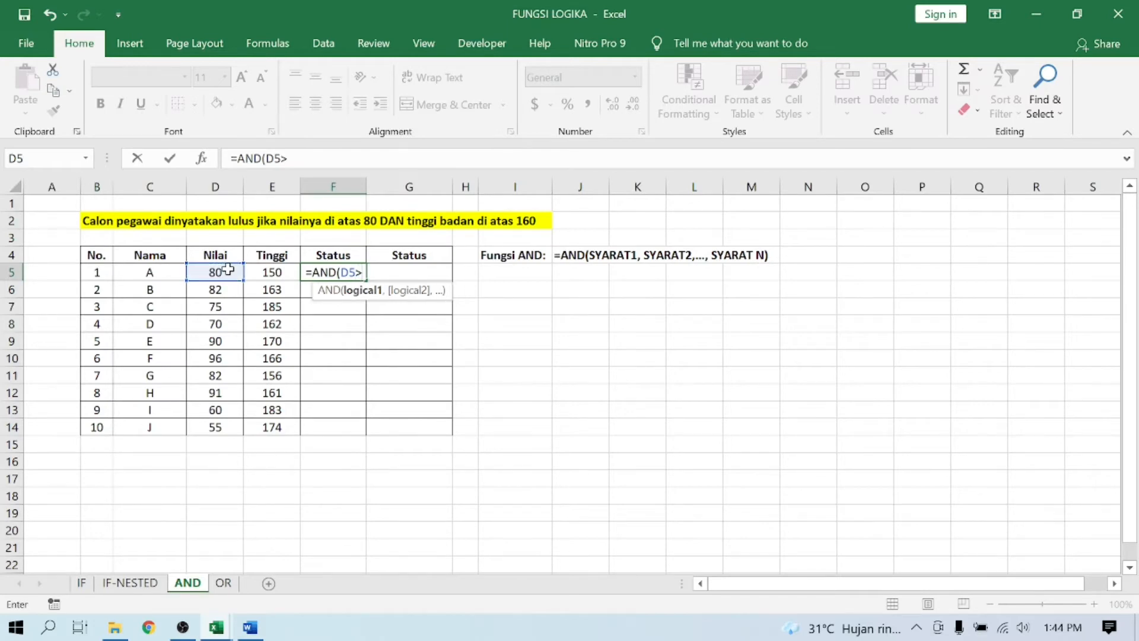
{"action": "type", "text": "80"}
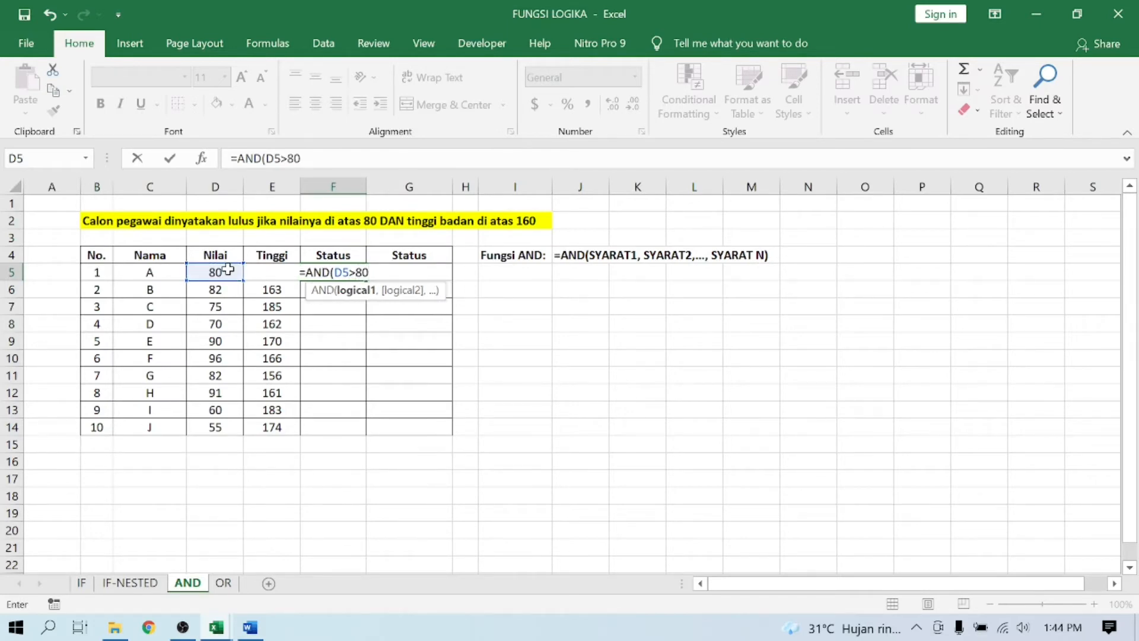
{"action": "type", "text": ","}
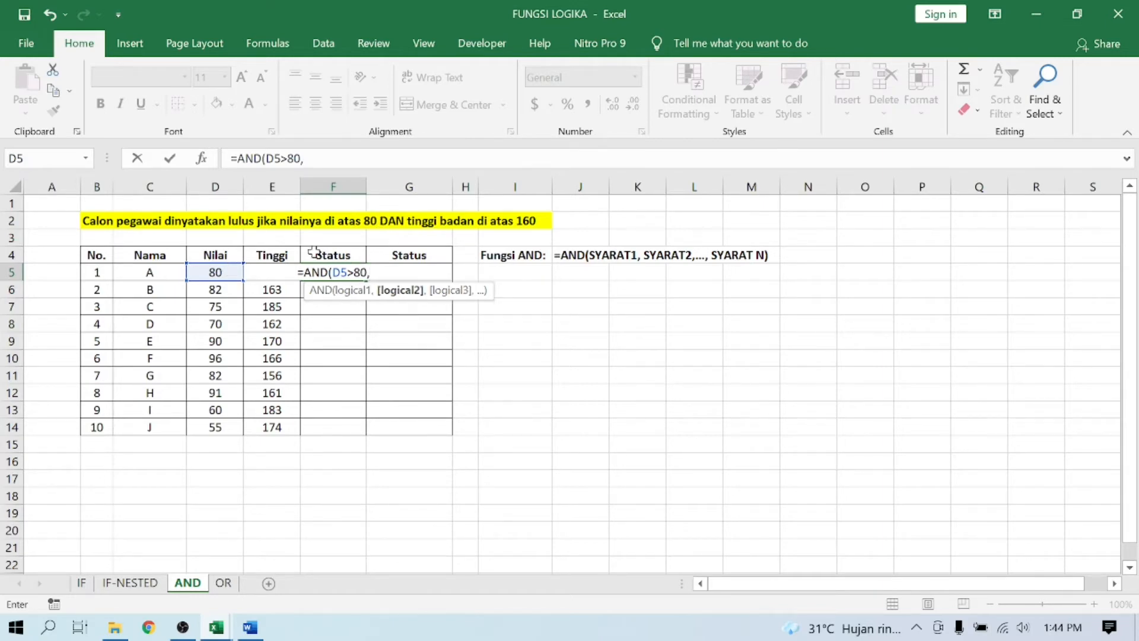
- Add E5>160 as the second condition and enter the completed formula =AND(D5>80,E5>160) in F5
{"action": "left_click", "coordinate": [273, 255]}
{"action": "key", "text": "Down"}
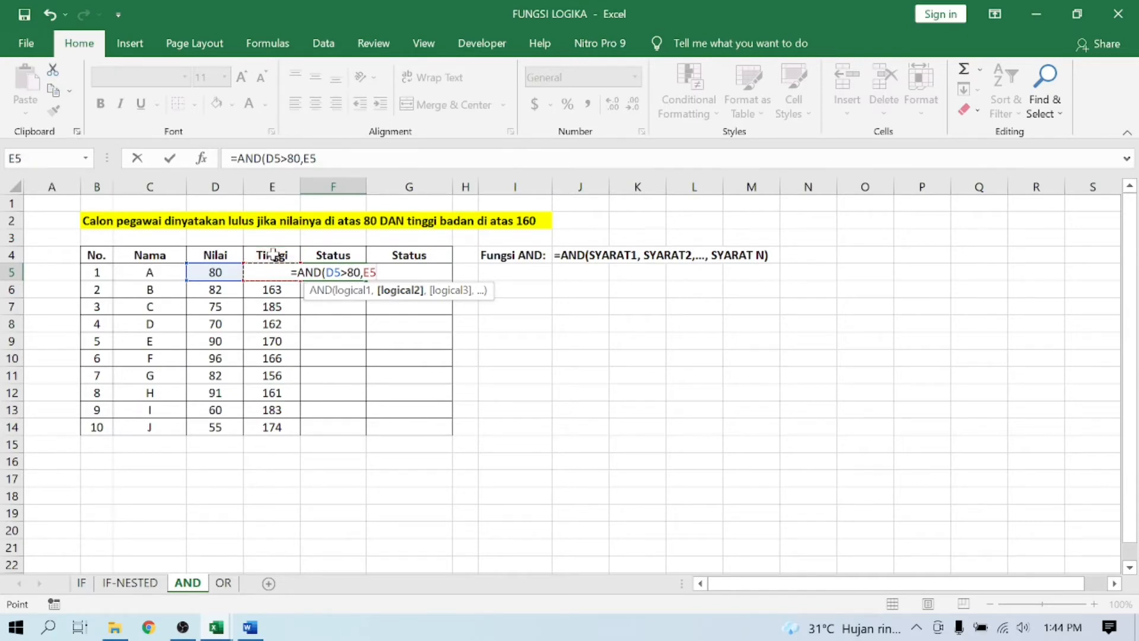
{"action": "type", "text": ">"}
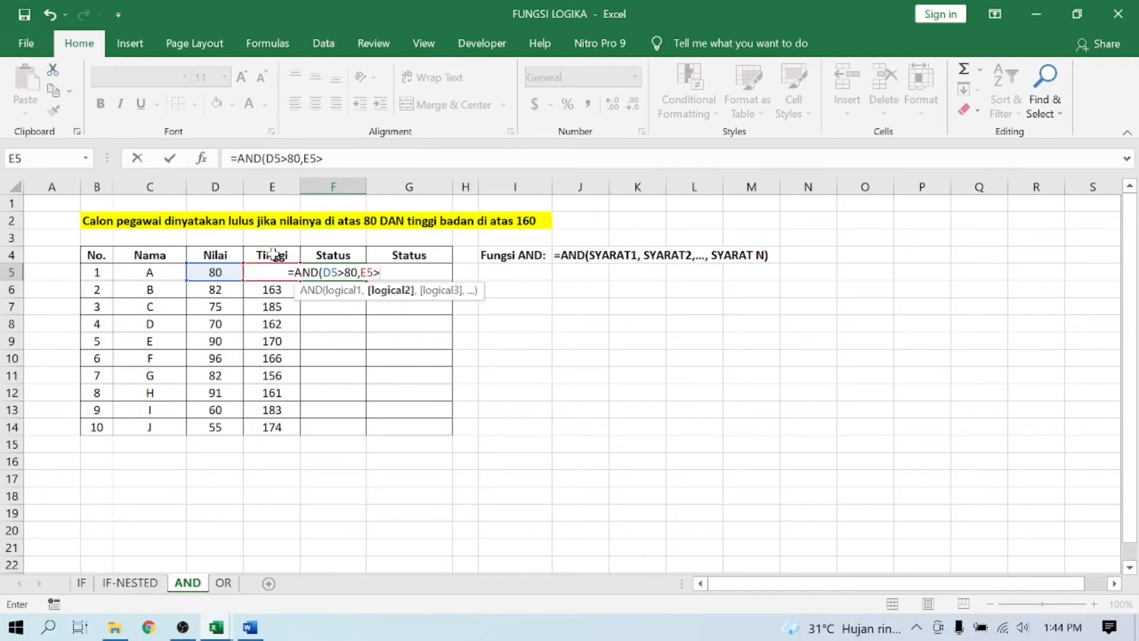
{"action": "type", "text": "160"}
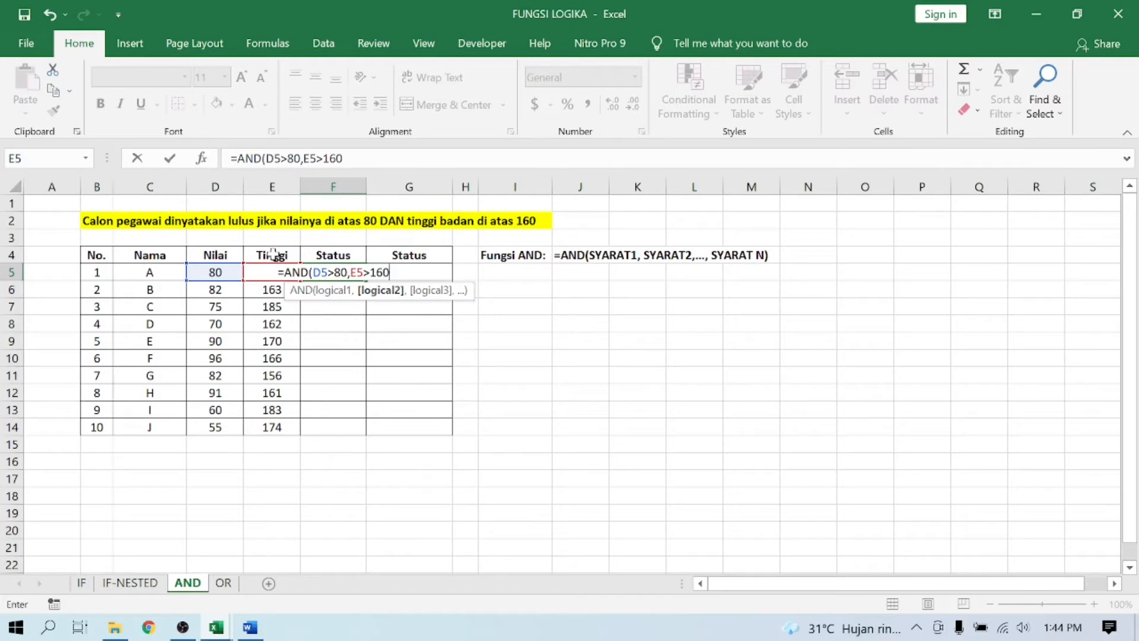
{"action": "type", "text": ")"}
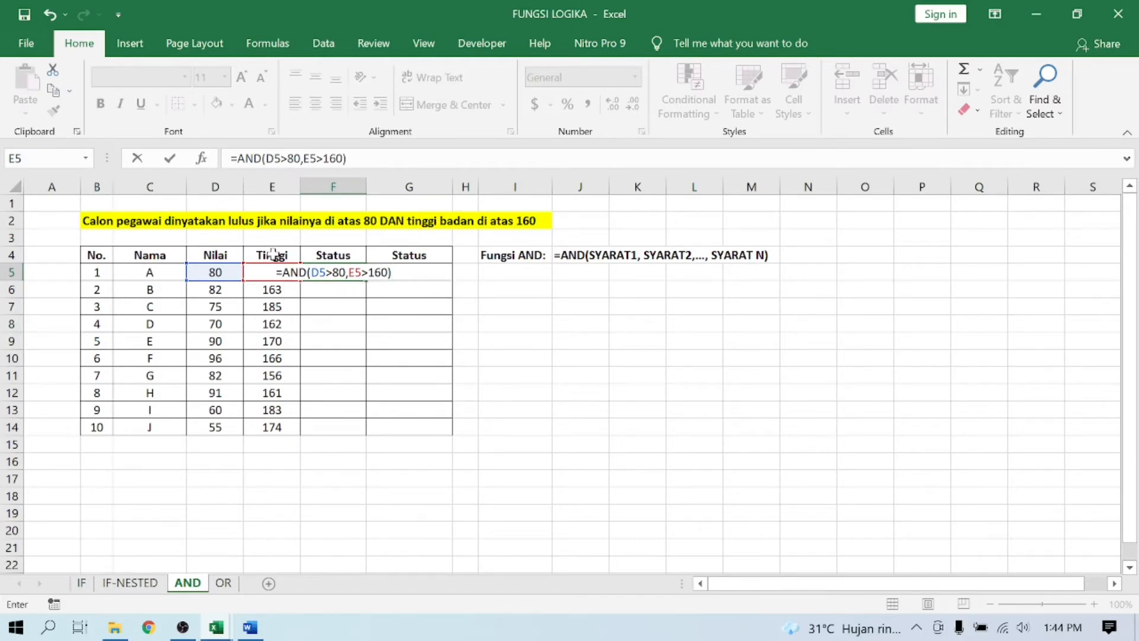
{"action": "key", "text": "Return"}
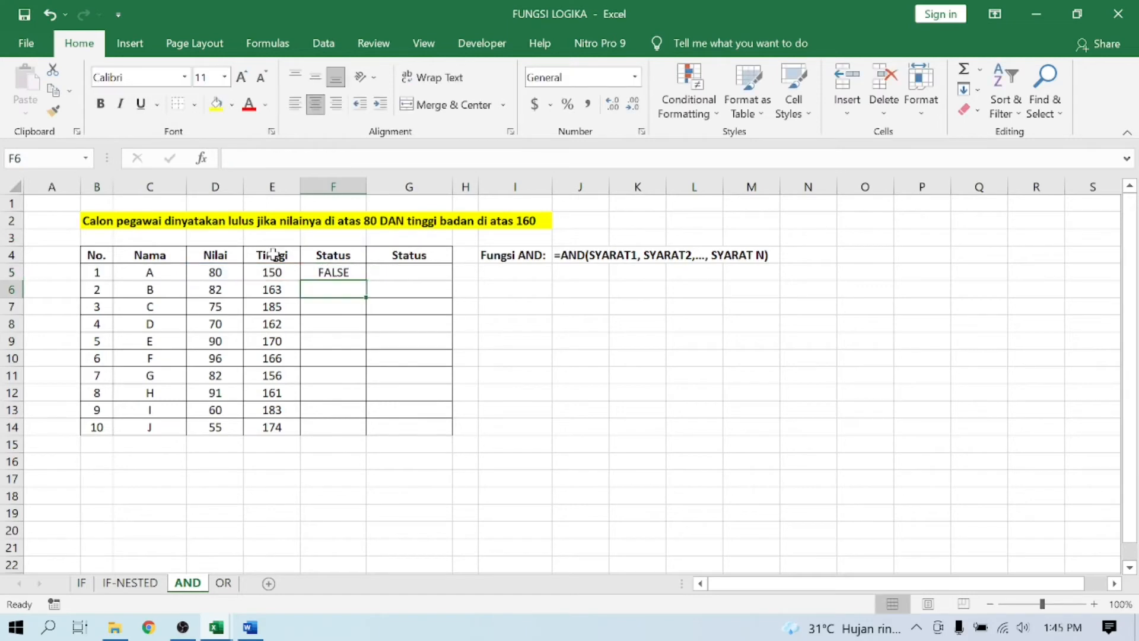
- Fill the AND formula from F5 down through F14 for all ten candidates
{"action": "left_click", "coordinate": [330, 272]}
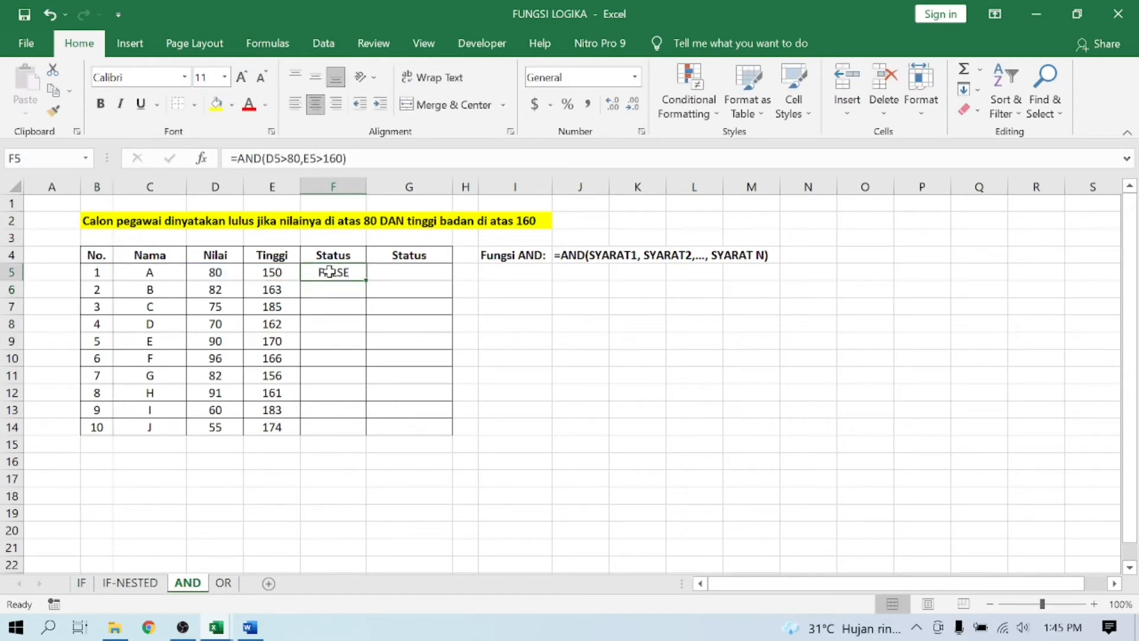
{"action": "left_click", "coordinate": [209, 272]}
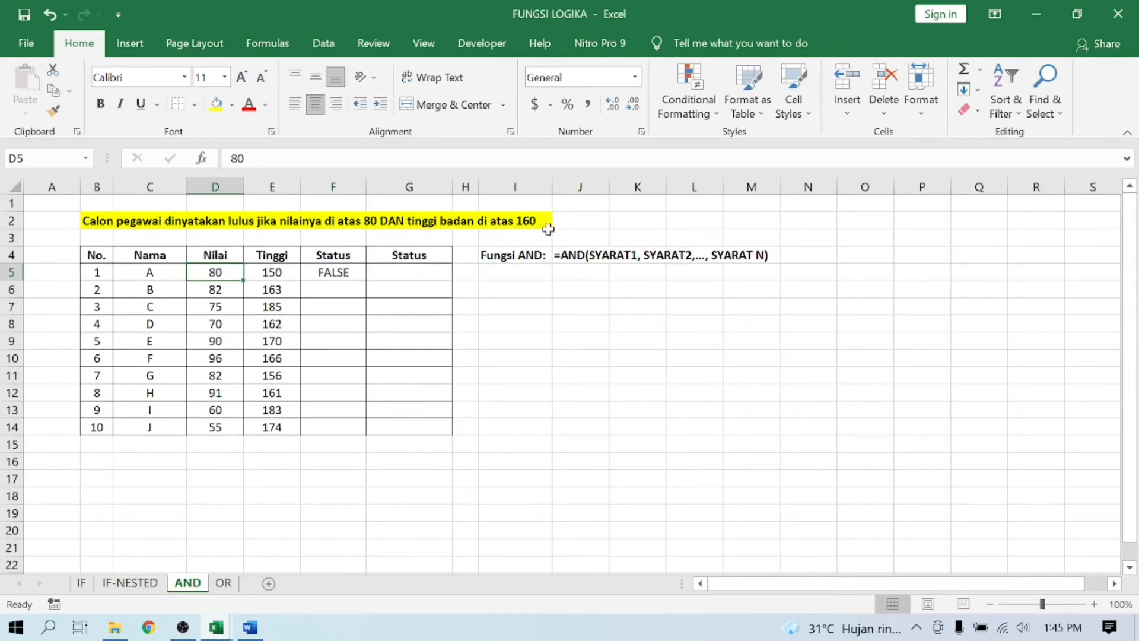
{"action": "left_click", "coordinate": [277, 270]}
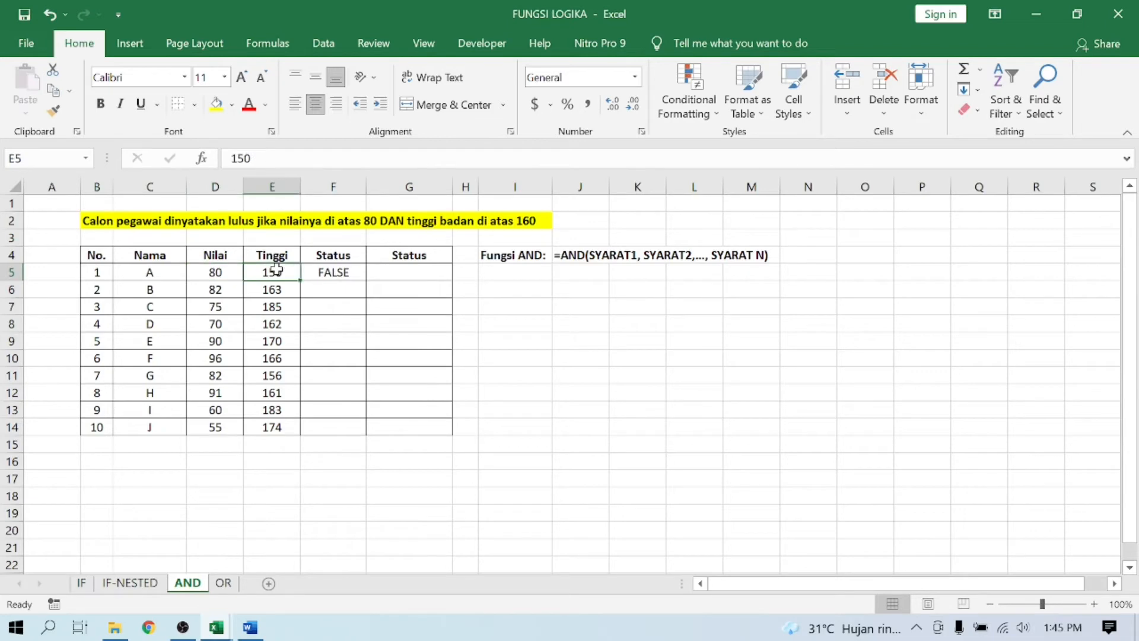
{"action": "left_click", "coordinate": [317, 270]}
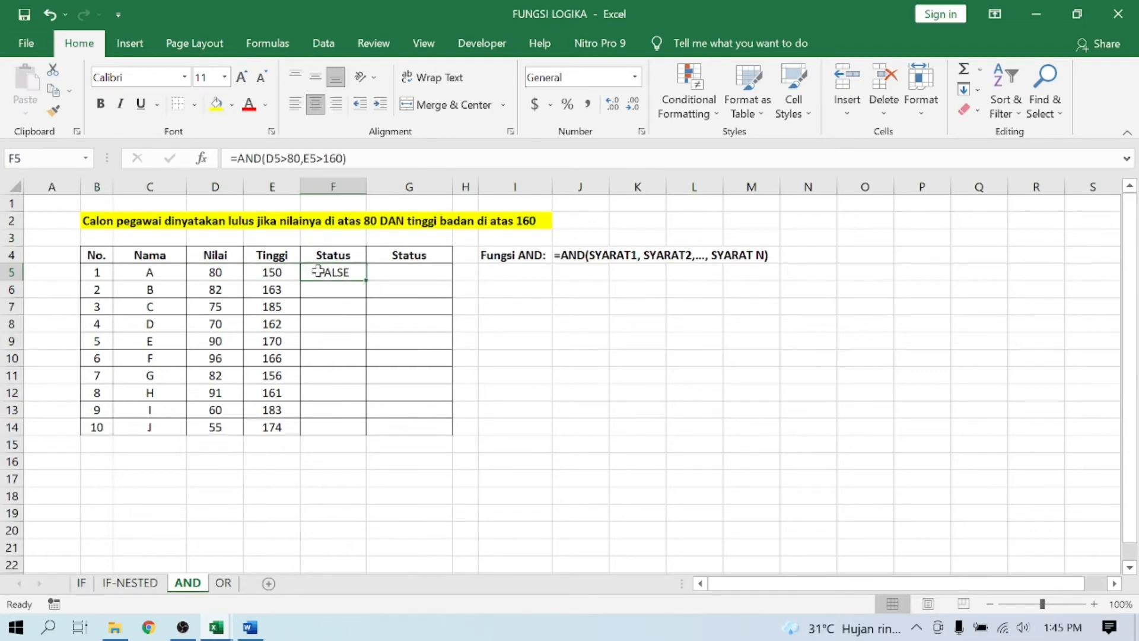
{"action": "double_click", "coordinate": [369, 281]}
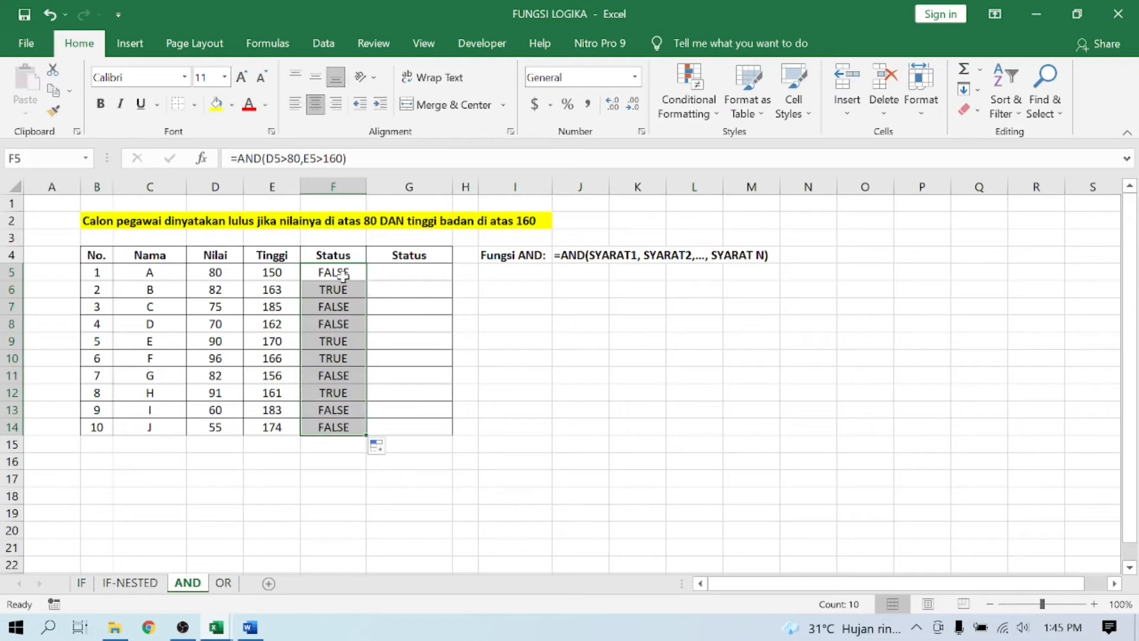
- Compare the Nilai and Tinggi values of candidates B and C with their AND results in the first Status column
{"action": "left_click", "coordinate": [230, 292]}
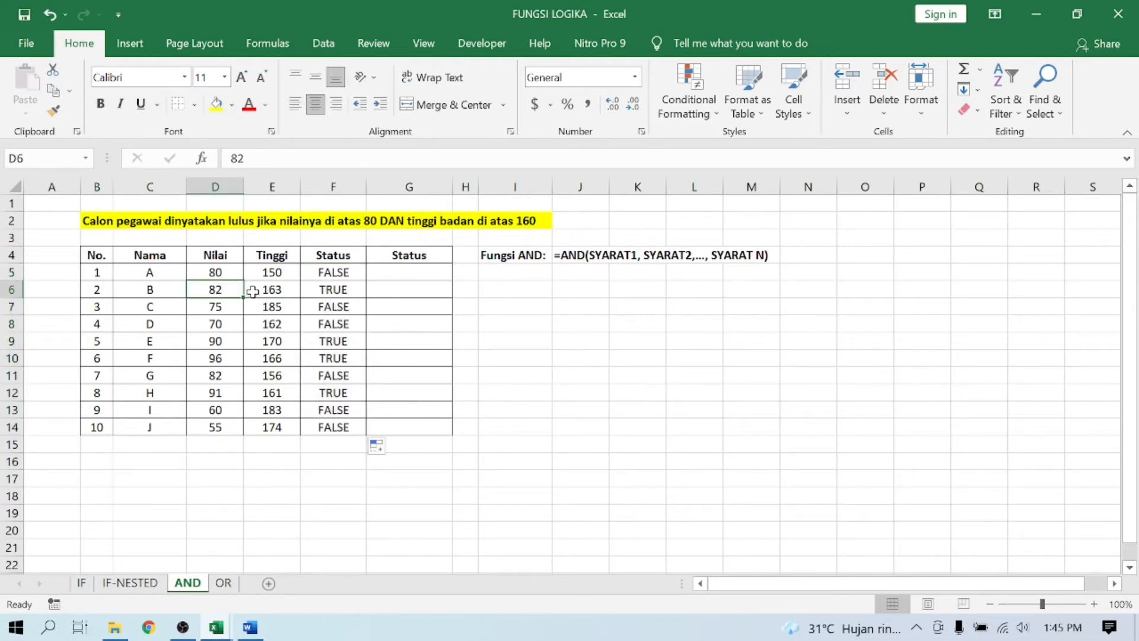
{"action": "key", "text": "Right"}
{"action": "key", "text": "Left"}
{"action": "key", "text": "Right"}
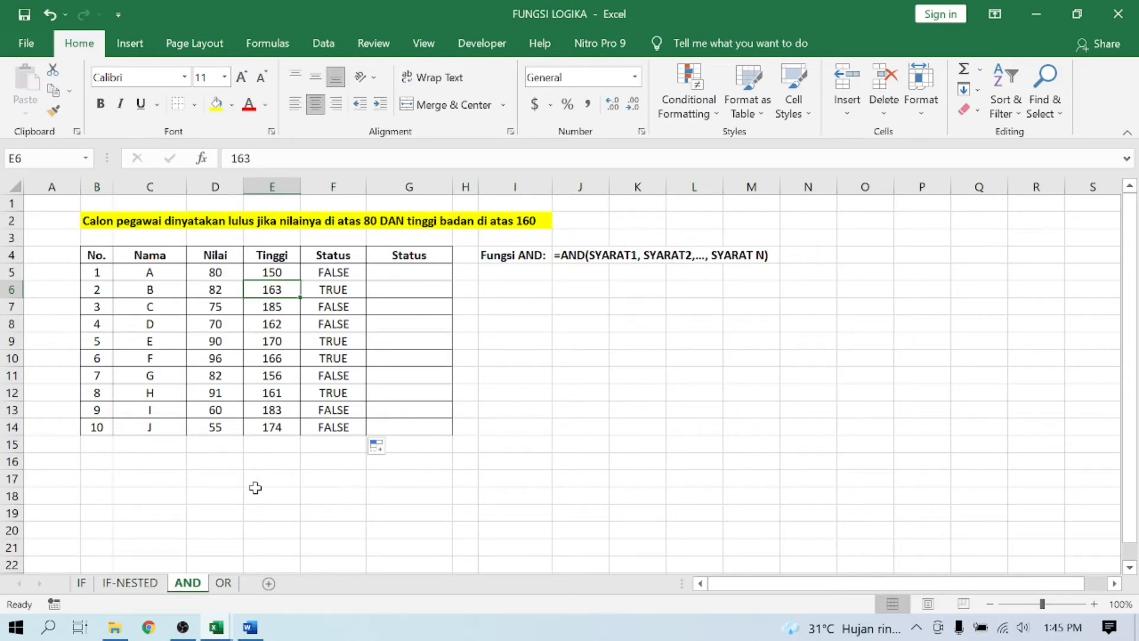
{"action": "key", "text": "Left"}
{"action": "key", "text": "Right"}
{"action": "key", "text": "Right"}
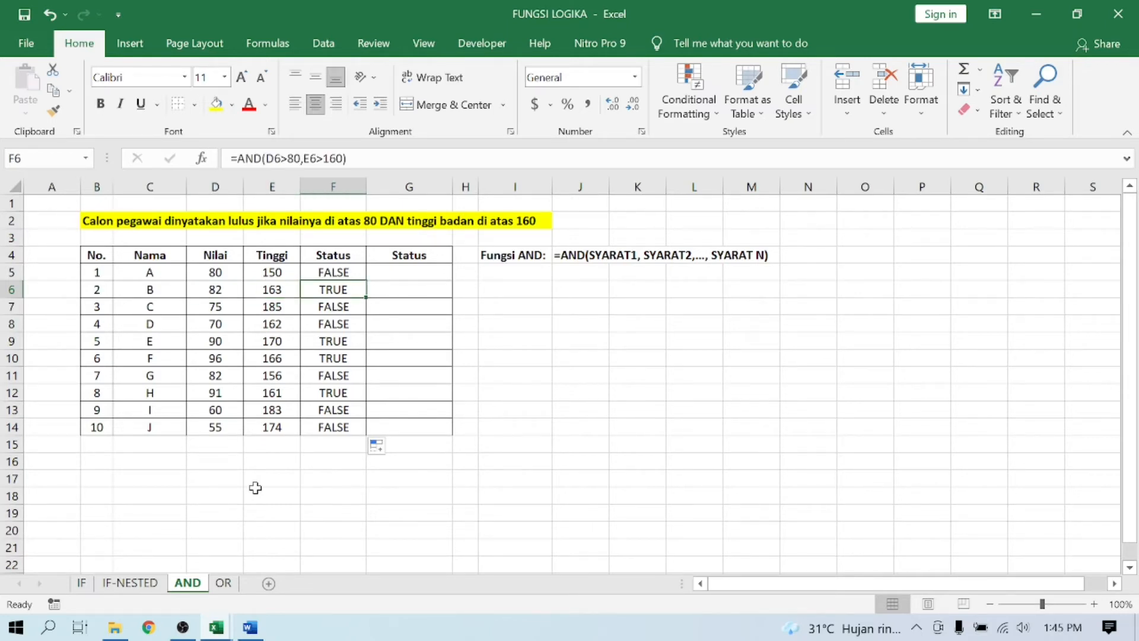
{"action": "key", "text": "Left"}
{"action": "key", "text": "Left"}
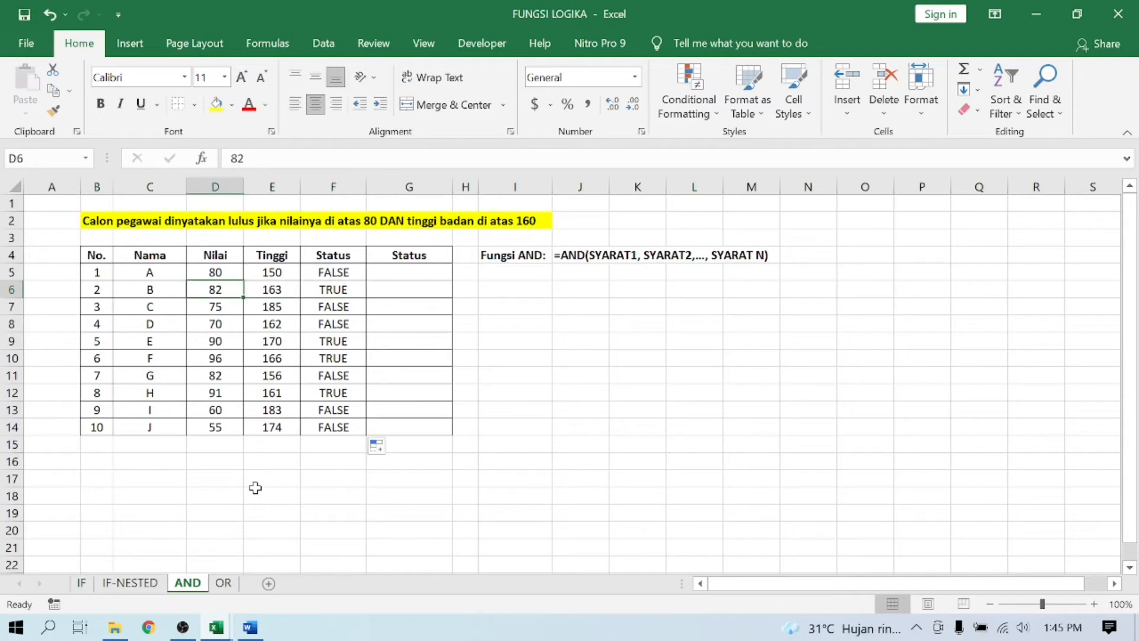
{"action": "key", "text": "Down"}
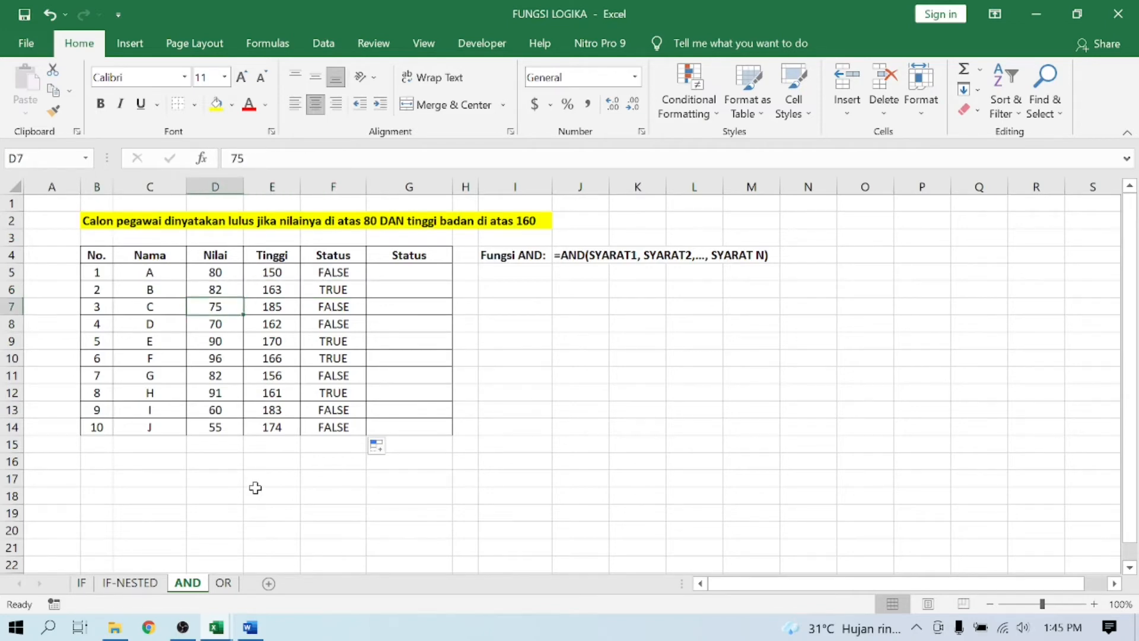
{"action": "key", "text": "Right"}
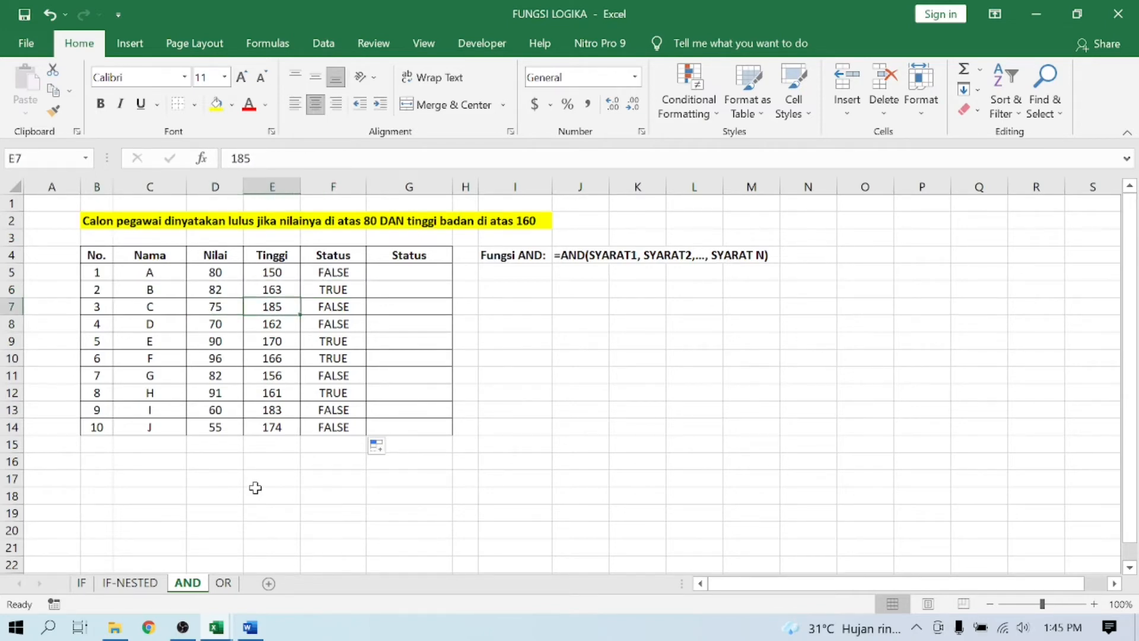
{"action": "key", "text": "Left"}
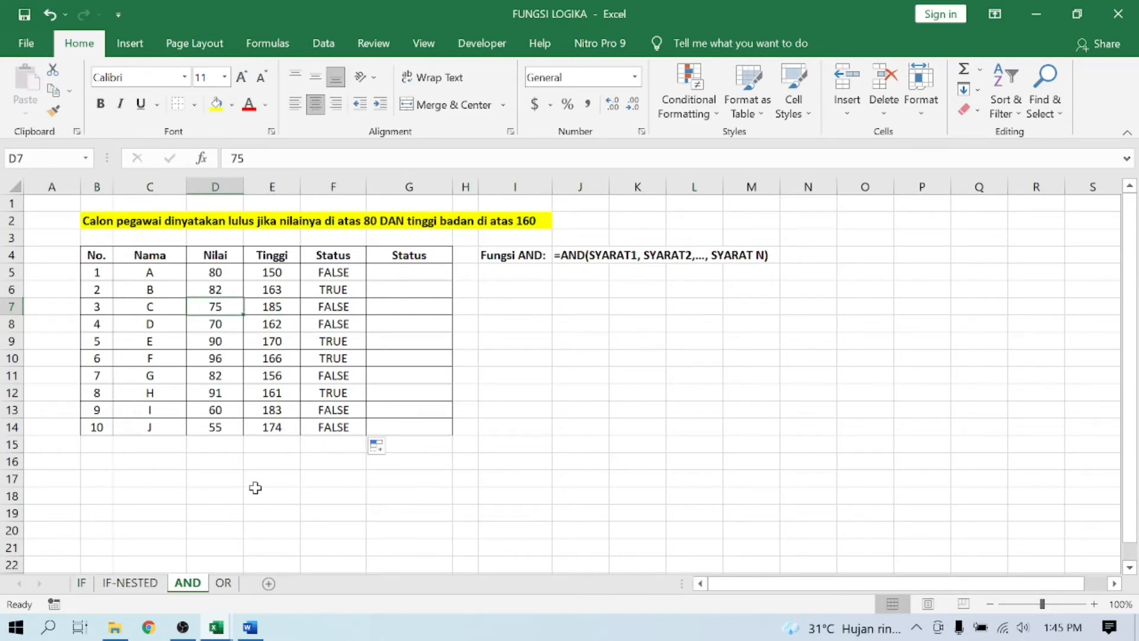
{"action": "key", "text": "Right"}
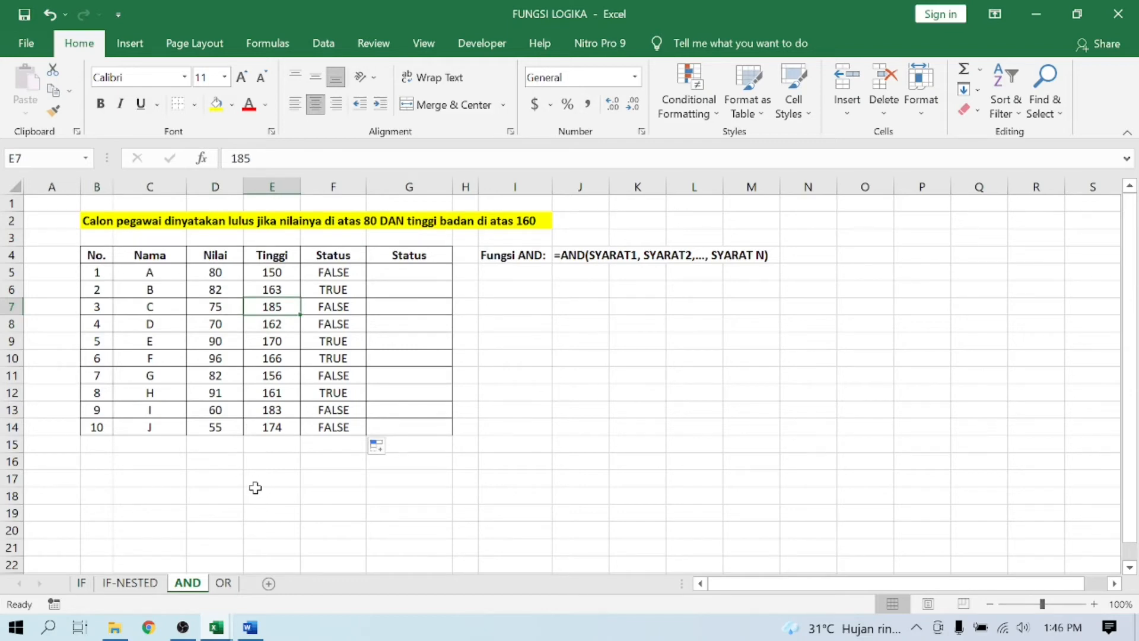
{"action": "key", "text": "Right"}
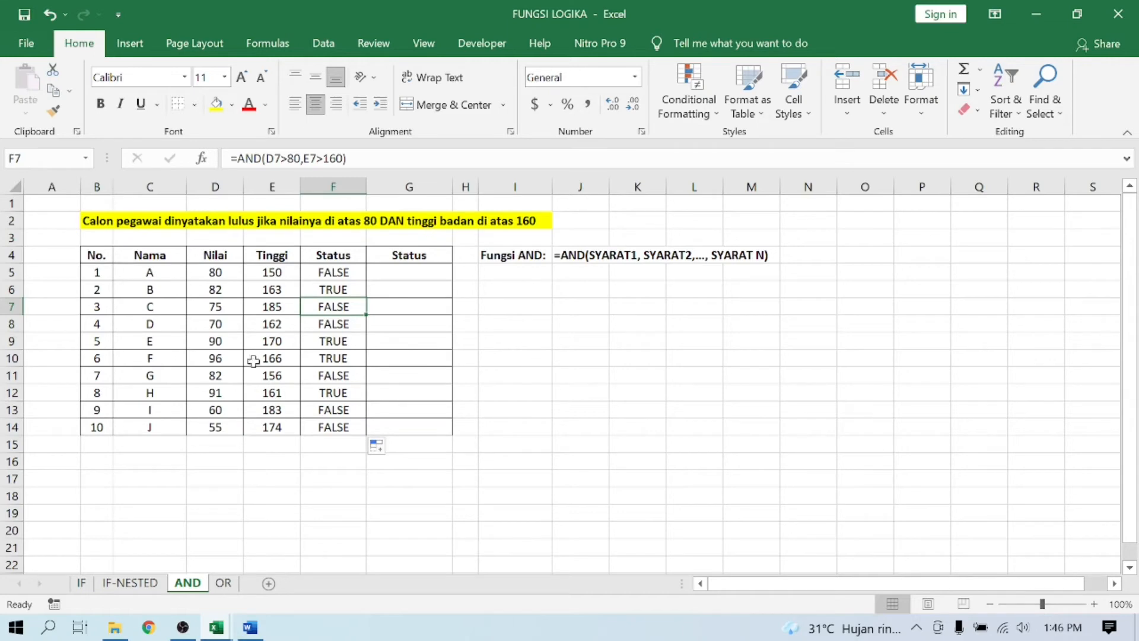
- Left-align cell G5, the first entry of the second Status column
{"action": "left_click", "coordinate": [353, 273]}
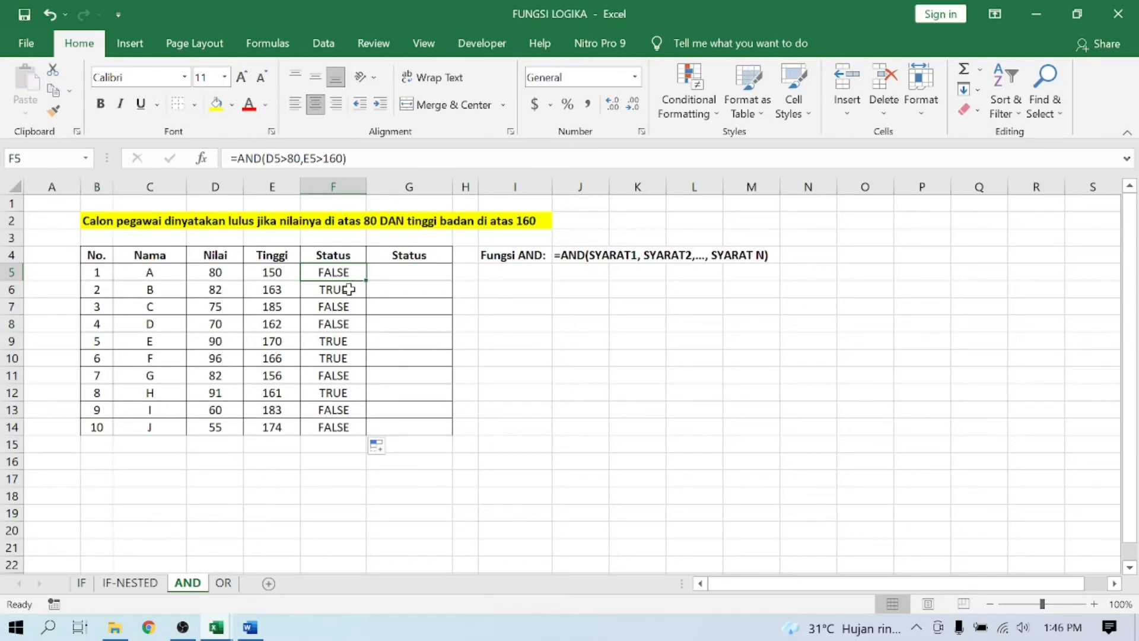
{"action": "key", "text": "Right"}
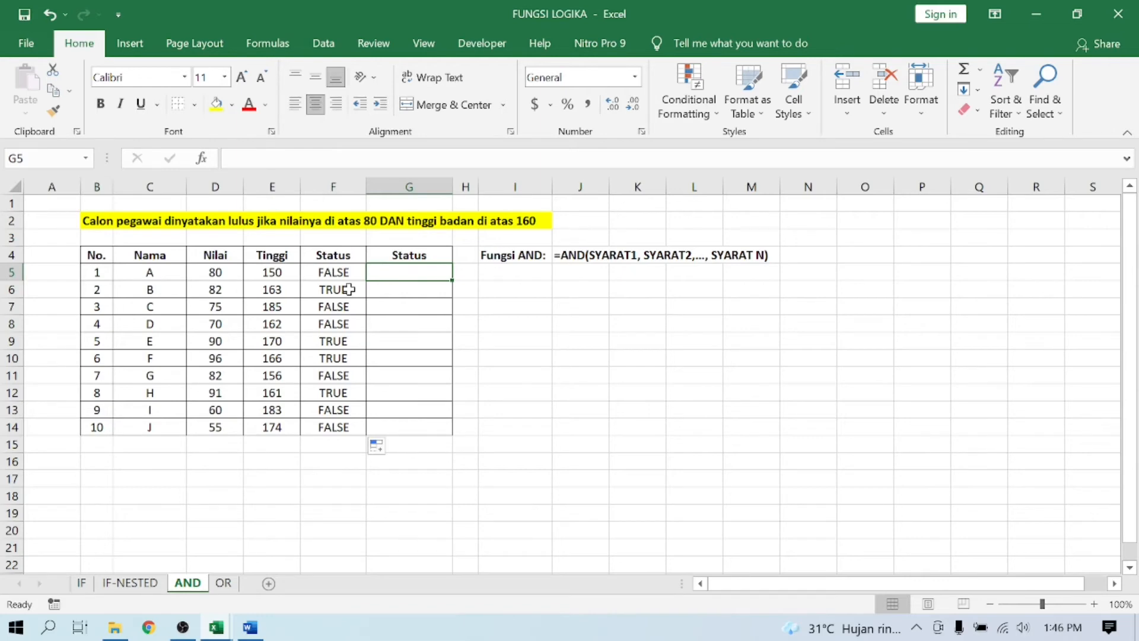
{"action": "type", "text": "="}
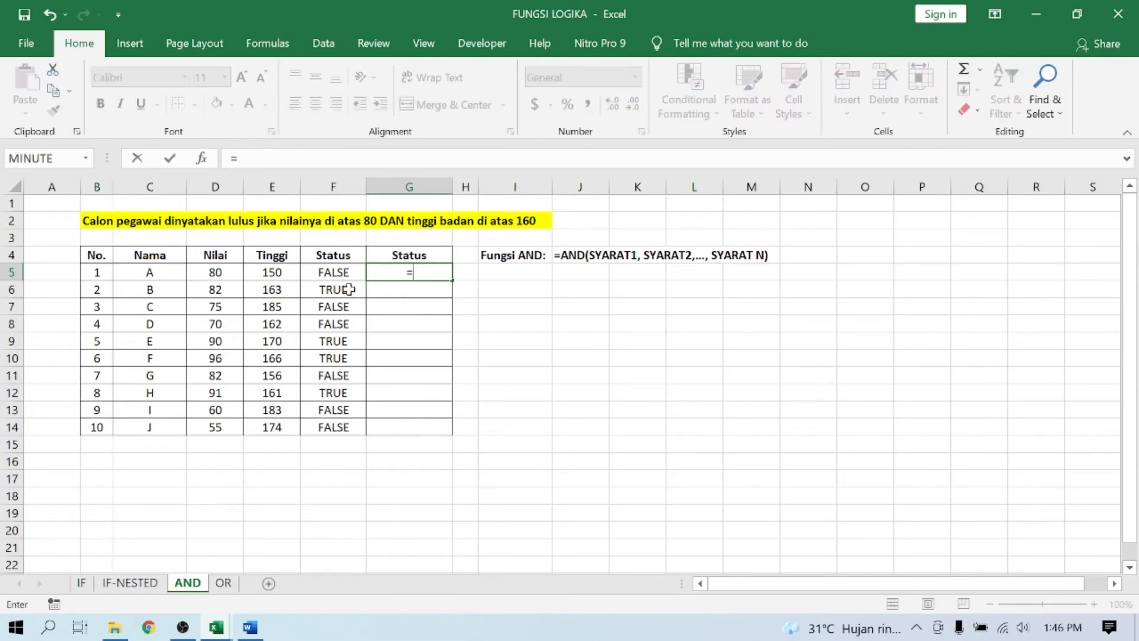
{"action": "key", "text": "Escape"}
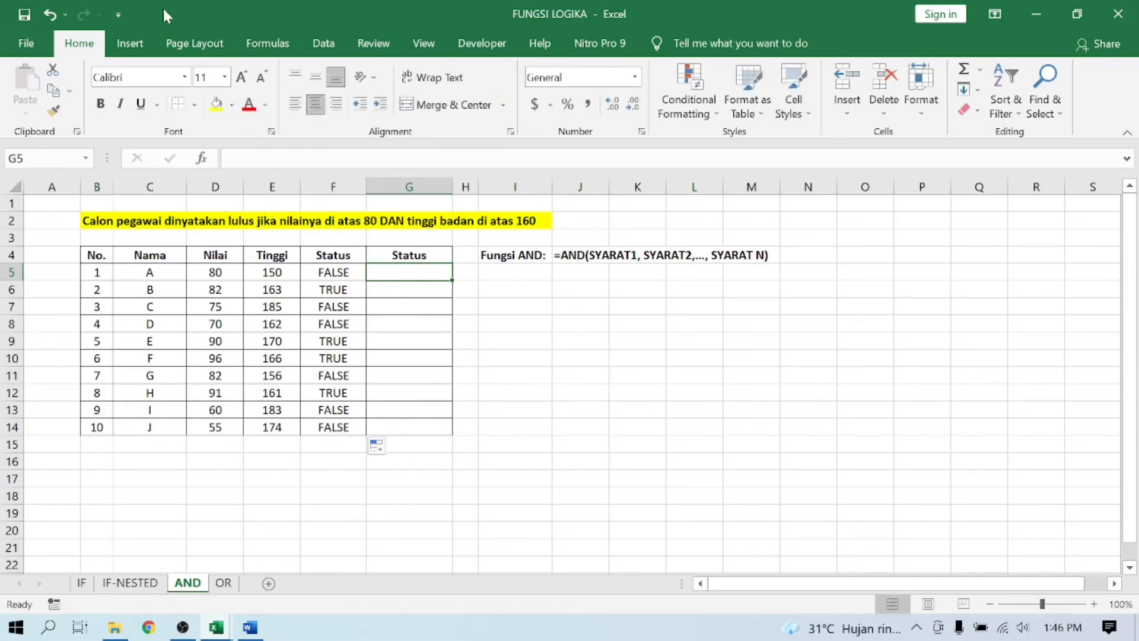
{"action": "left_click", "coordinate": [295, 105]}
- Start an IF formula in G5 with a nested AND whose first condition is D5>80
{"action": "type", "text": "=IF"}
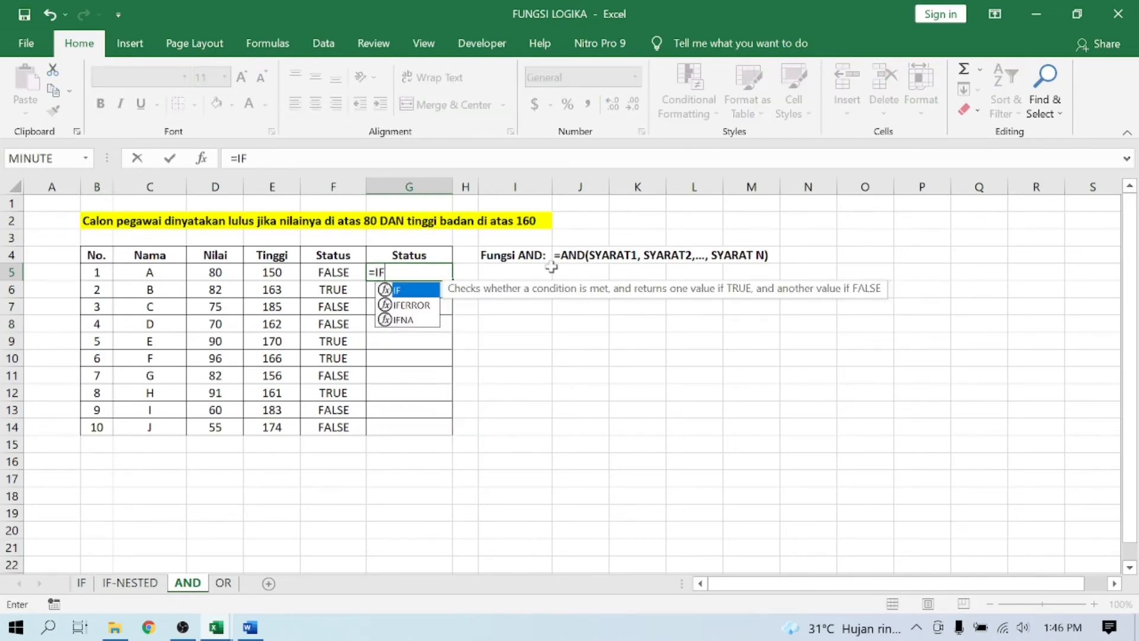
{"action": "type", "text": "("}
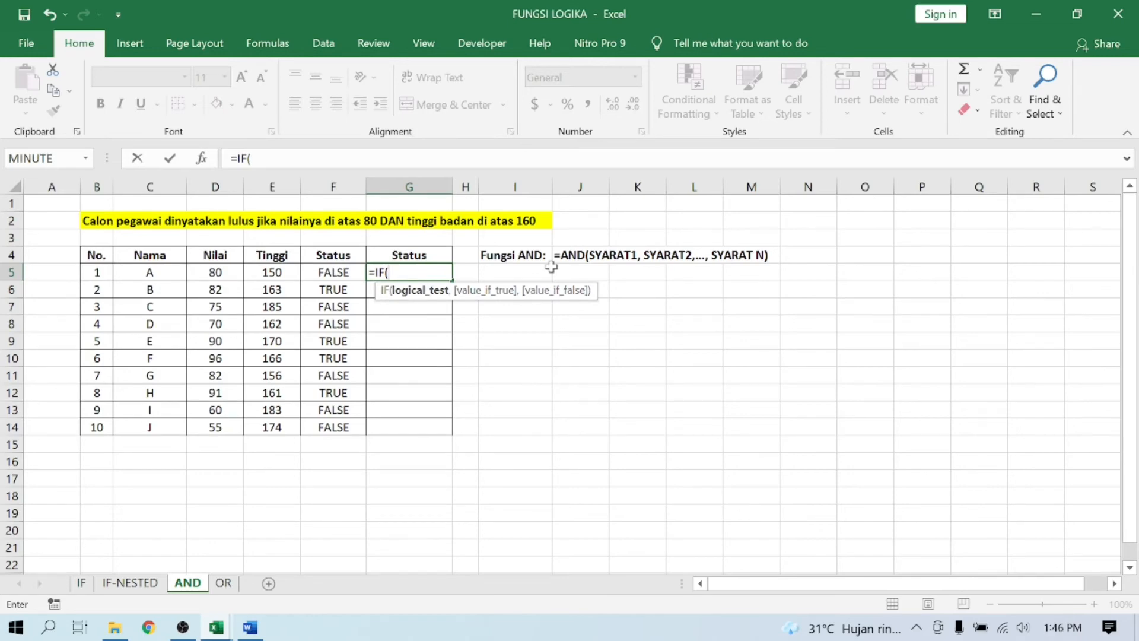
{"action": "type", "text": "AND"}
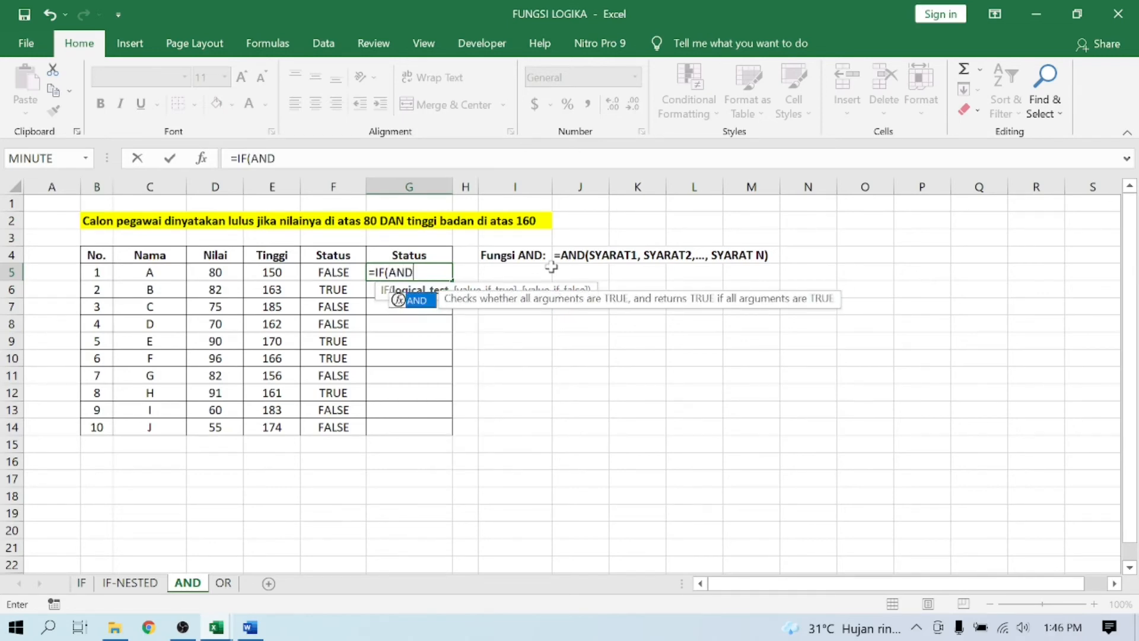
{"action": "type", "text": "("}
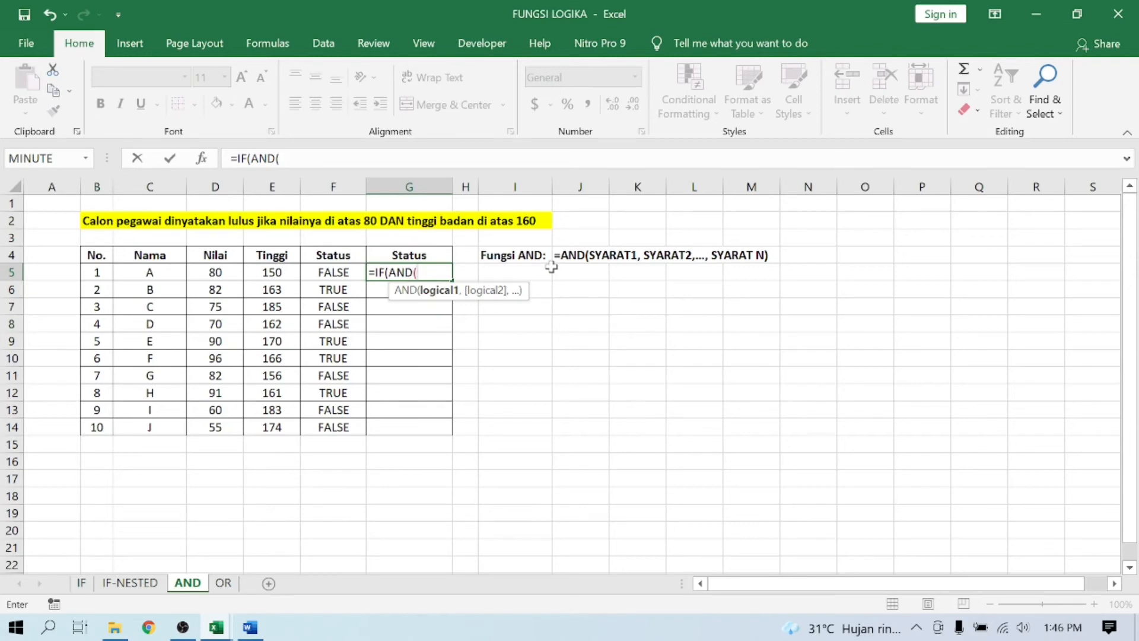
{"action": "left_click", "coordinate": [228, 272]}
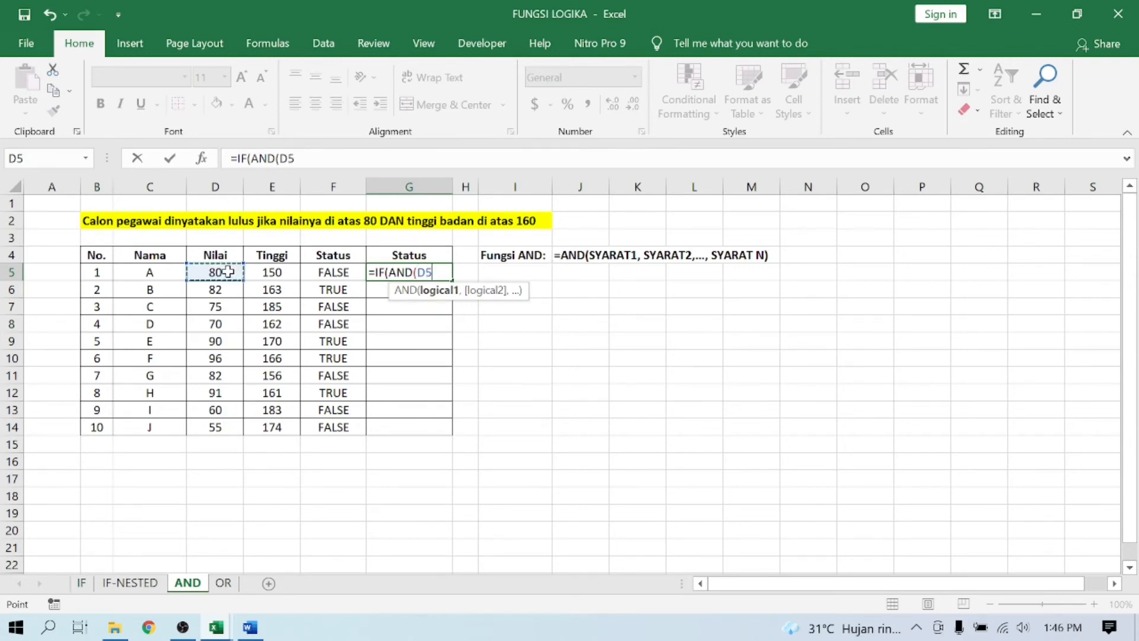
{"action": "type", "text": ">80,"}
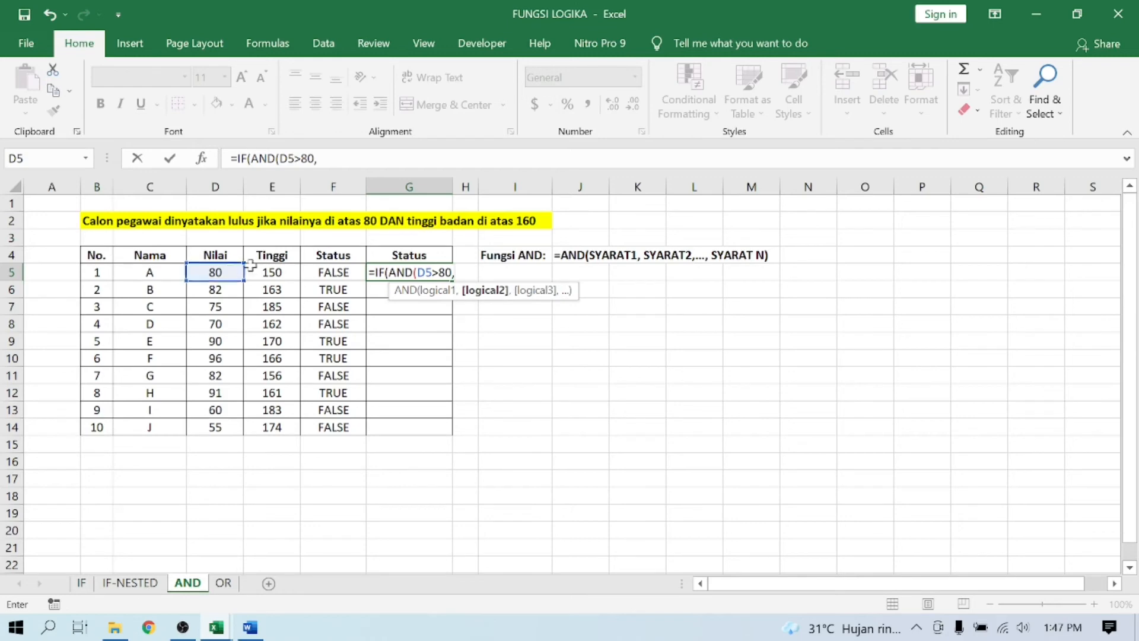
- Add E5>160 as the second condition and close the nested AND as the IF's logical test
{"action": "left_click", "coordinate": [261, 273]}
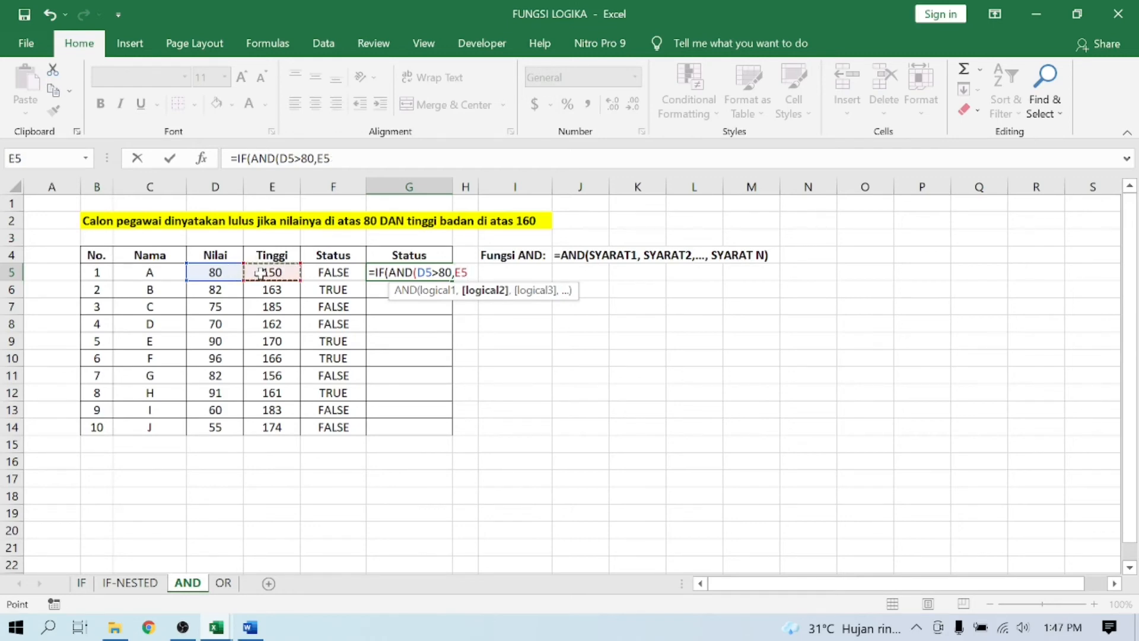
{"action": "type", "text": ">160"}
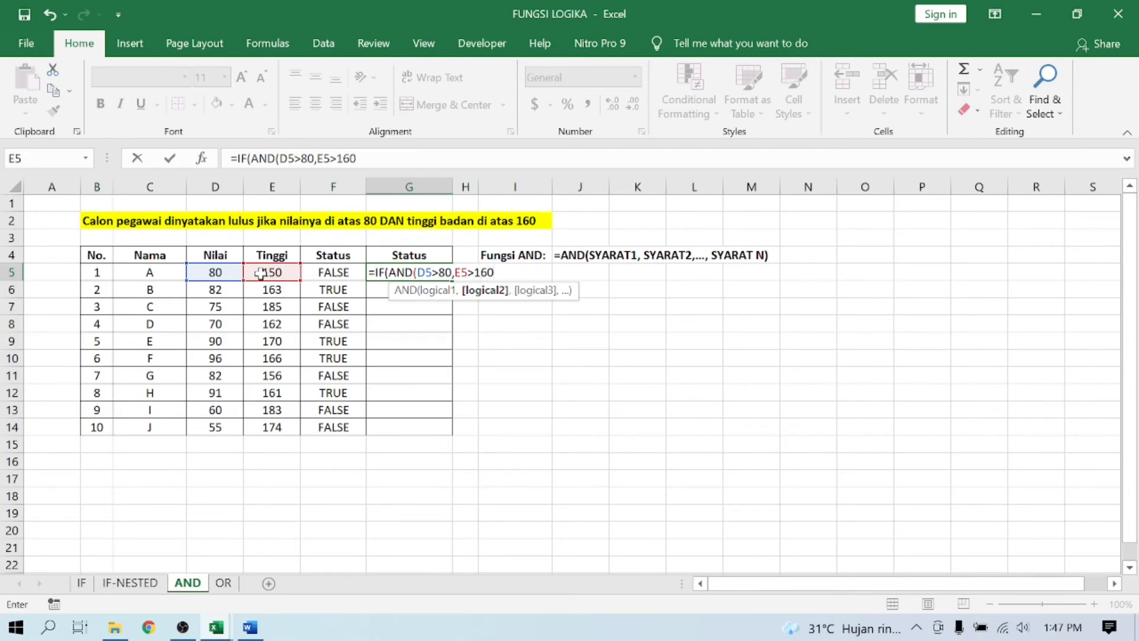
{"action": "type", "text": ")"}
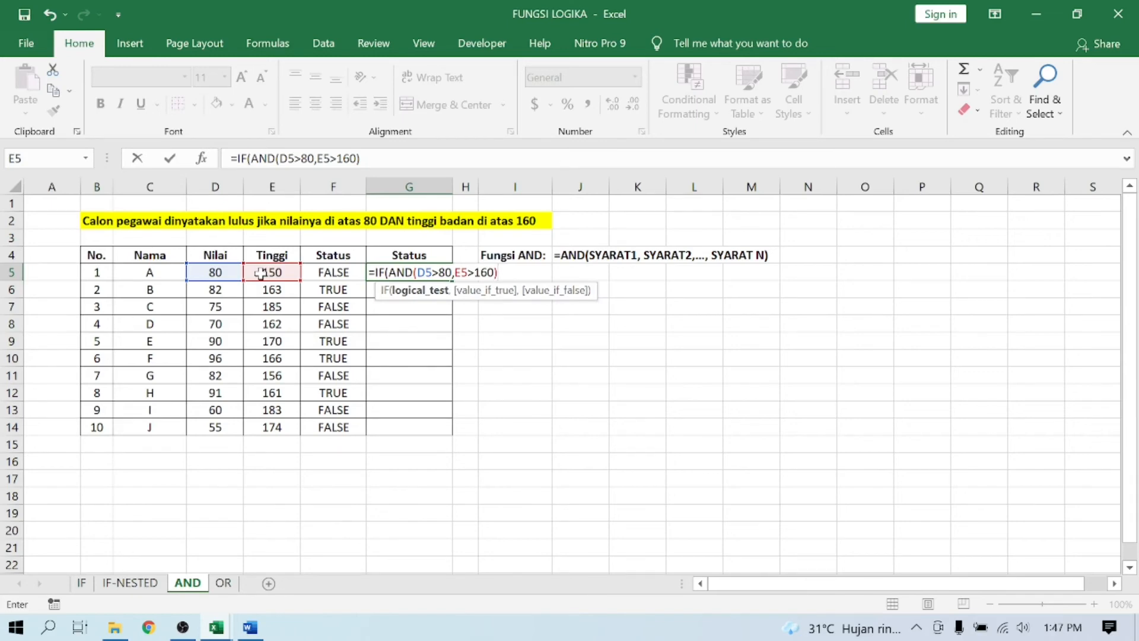
{"action": "type", "text": ","}
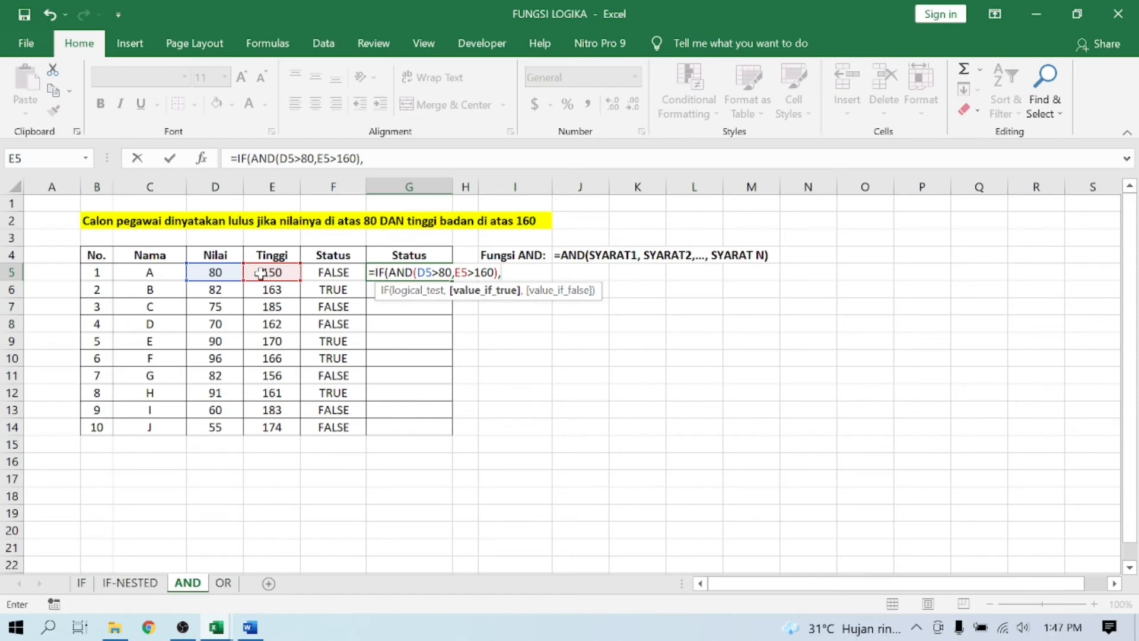
- Complete the G5 formula with "LULUS" as the true result and "TIDAK LULUS" as the false result, and enter it
{"action": "type", "text": "\"LULUS\",\""}
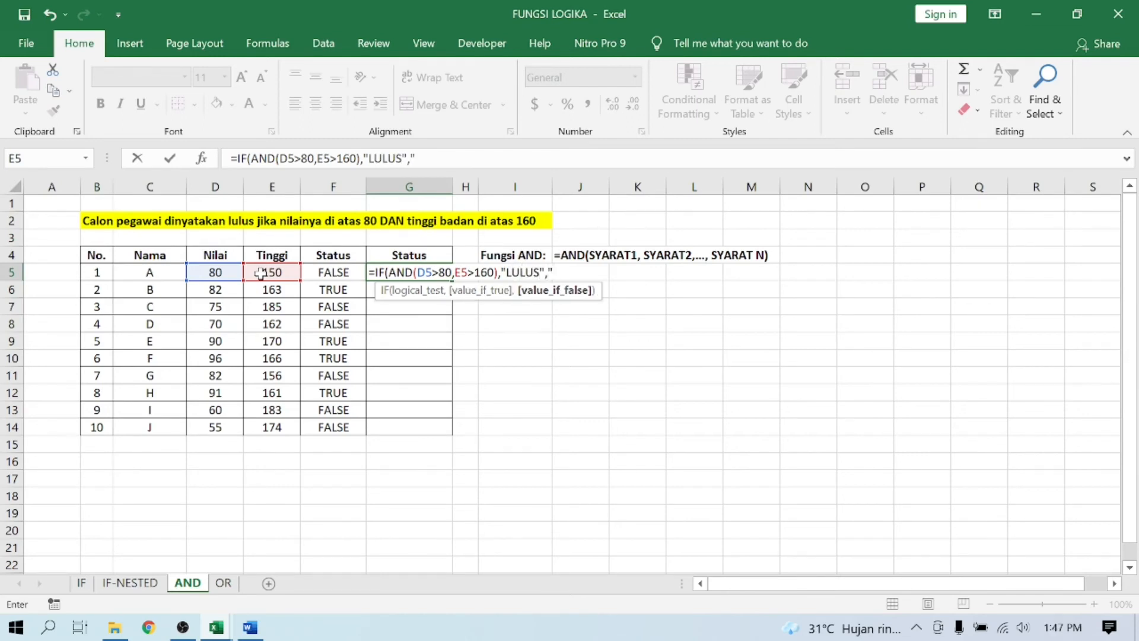
{"action": "type", "text": "TIDAK LULUS\")"}
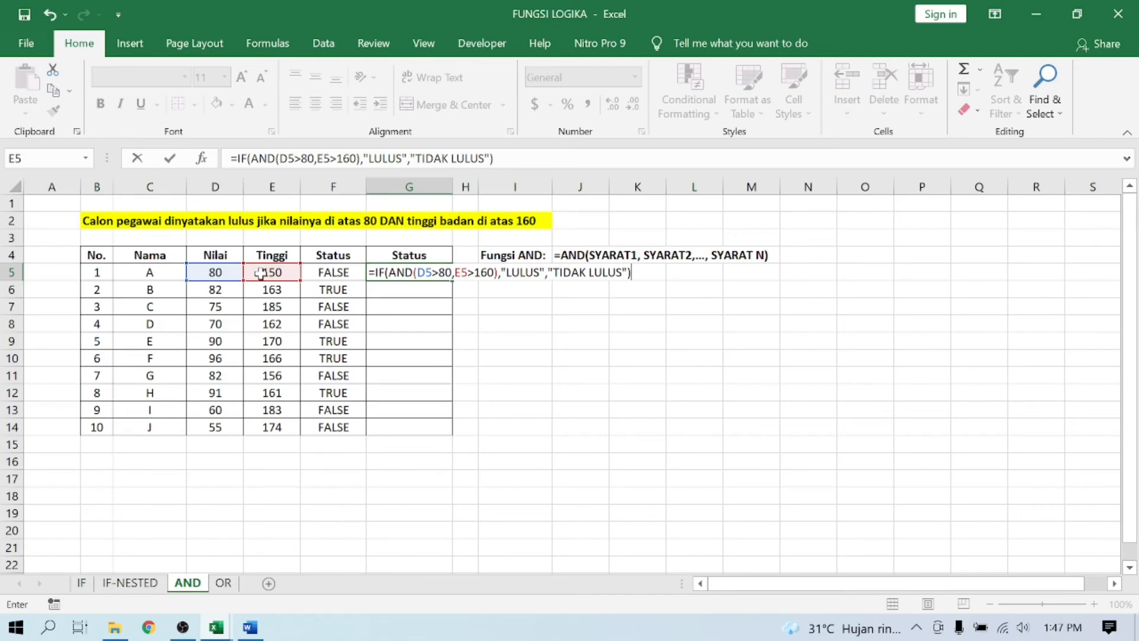
{"action": "key", "text": "Return"}
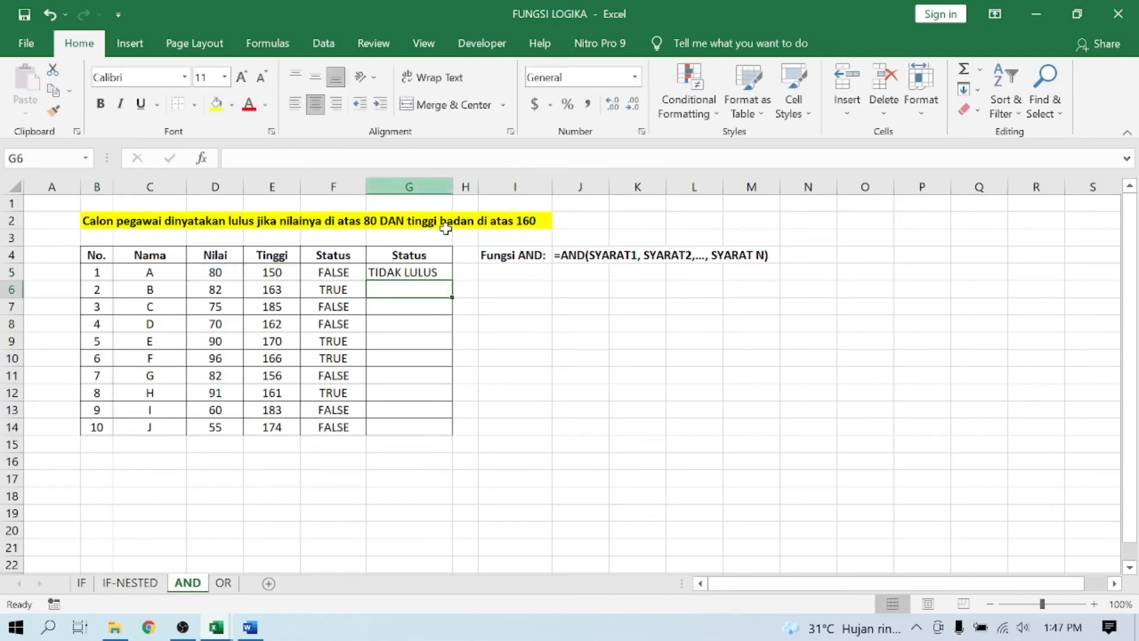
- Fill the IF-AND formula from G5 down through G14 and centre the results horizontally
{"action": "left_click", "coordinate": [443, 272]}
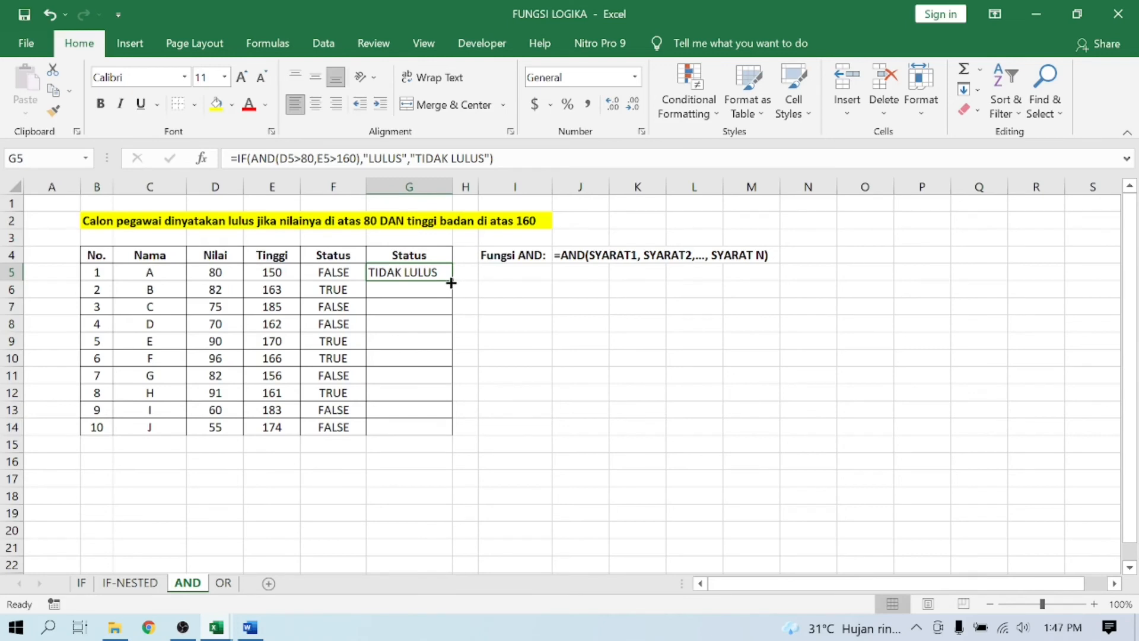
{"action": "double_click", "coordinate": [452, 280]}
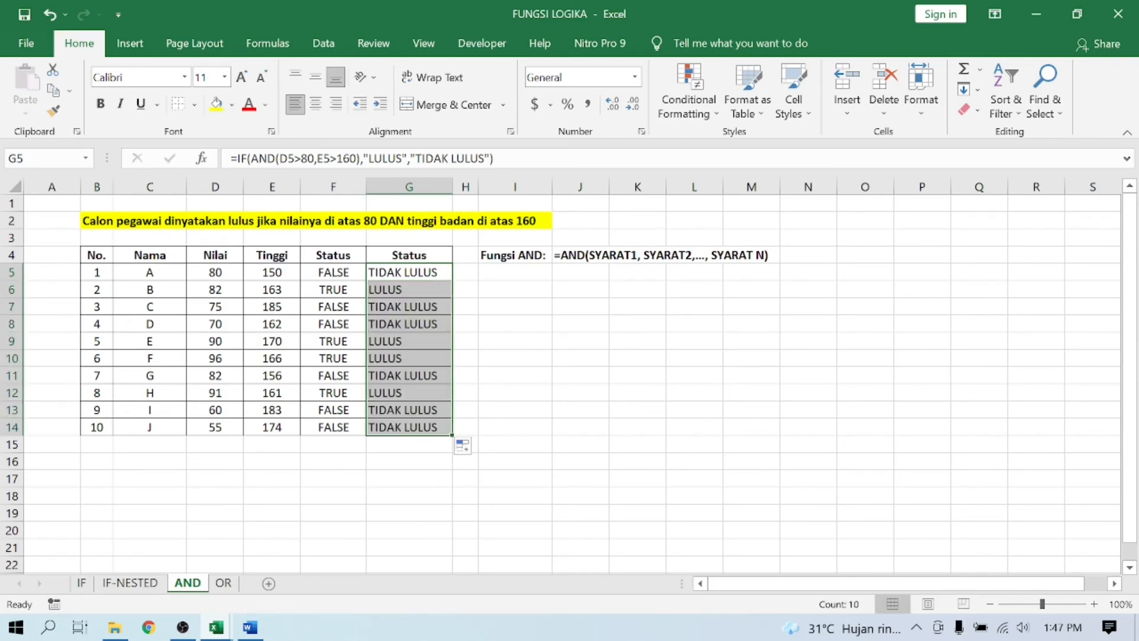
{"action": "left_click", "coordinate": [315, 105]}
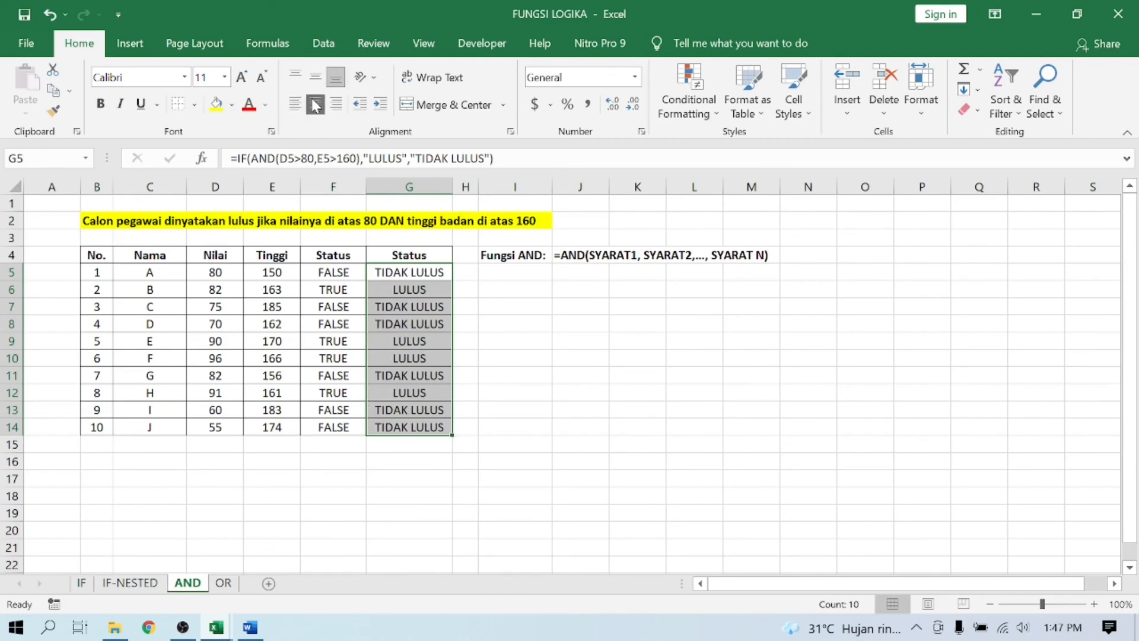
- Compare the AND results with the IF-AND results in the two Status columns for candidates A to F, and check the Fungsi AND syntax note
{"action": "left_click", "coordinate": [423, 274]}
{"action": "key", "text": "Left"}
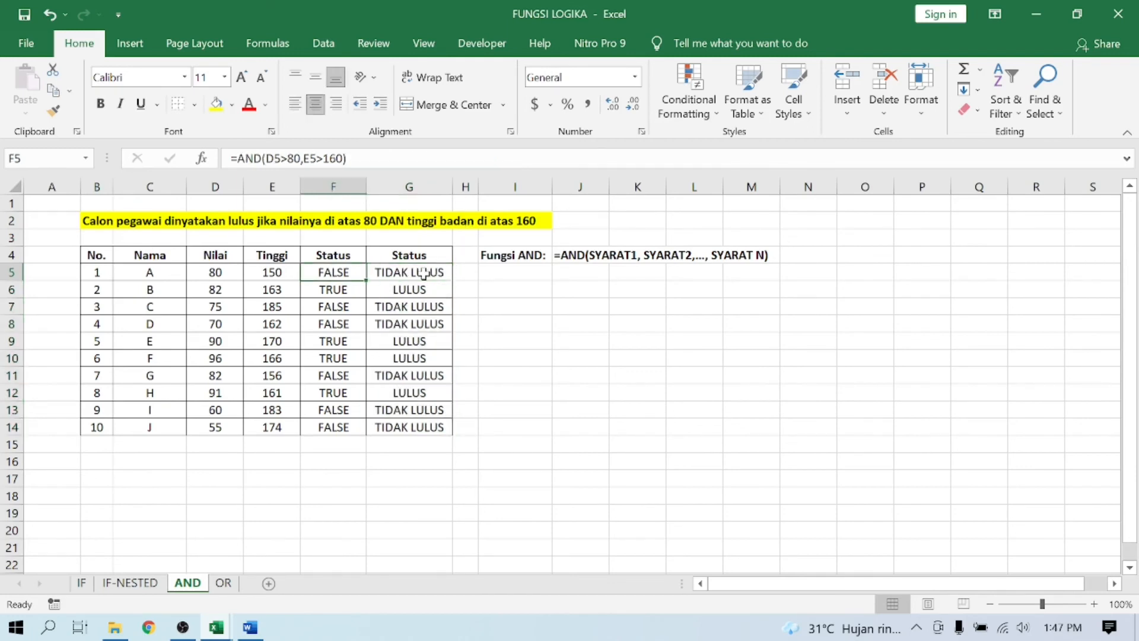
{"action": "key", "text": "Right"}
{"action": "key", "text": "Down"}
{"action": "key", "text": "Left"}
{"action": "key", "text": "Right"}
{"action": "key", "text": "Down"}
{"action": "key", "text": "Down"}
{"action": "key", "text": "Left"}
{"action": "key", "text": "Down"}
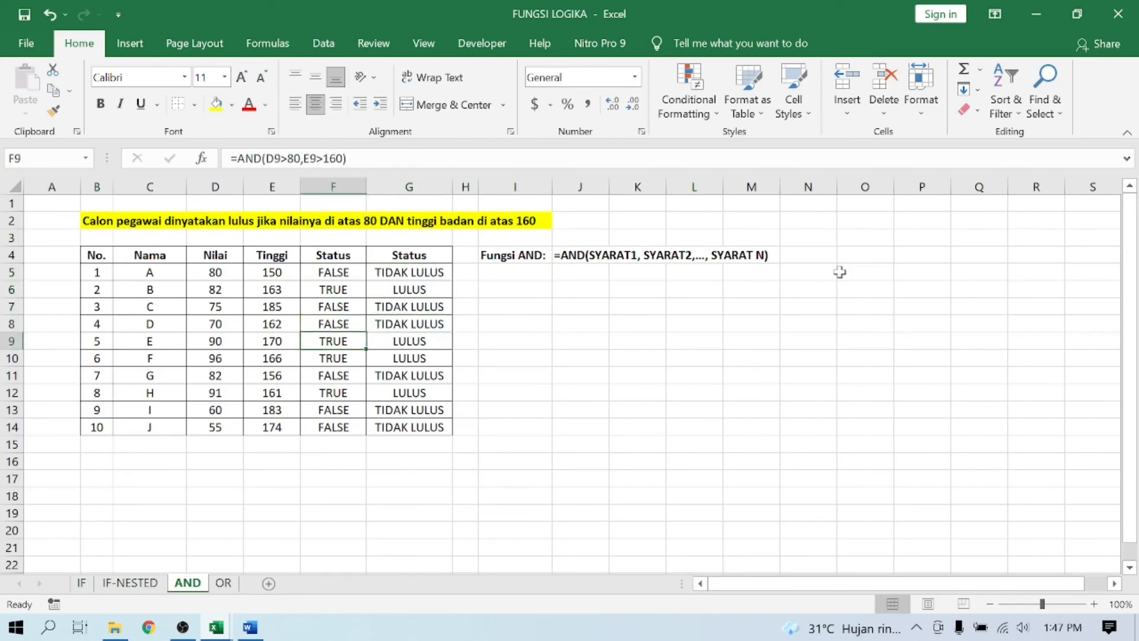
{"action": "key", "text": "Right"}
{"action": "key", "text": "Down"}
{"action": "key", "text": "Left"}
{"action": "key", "text": "Right"}
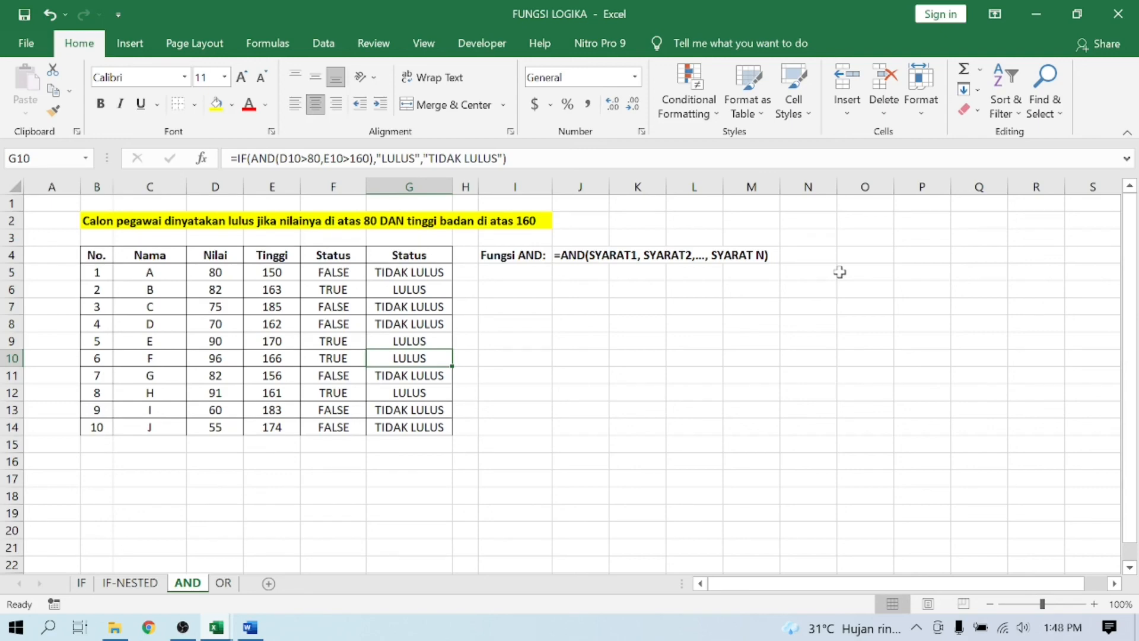
{"action": "left_click", "coordinate": [491, 257]}
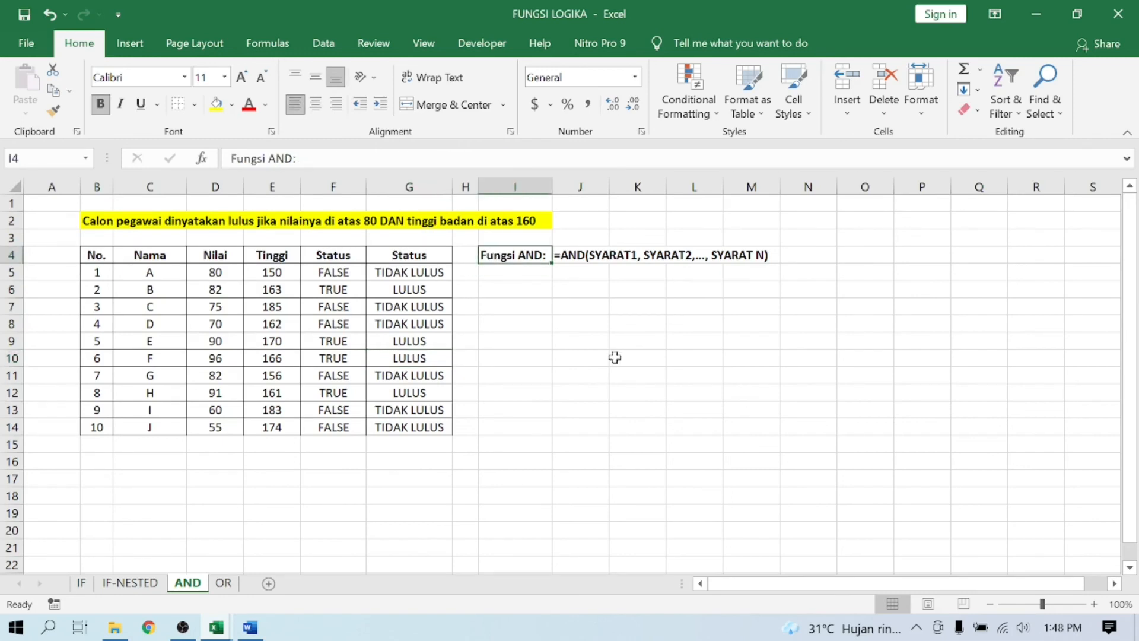